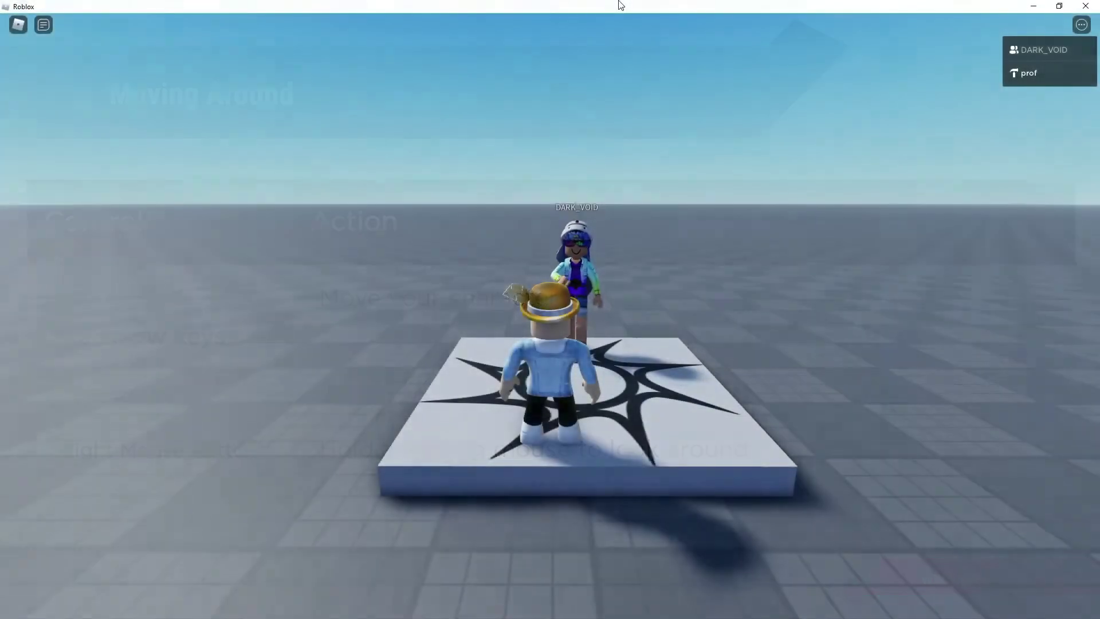
Step: Walk the avatar off the spawn platform and back onto it, moving forward, backward and to both sides
key("a")
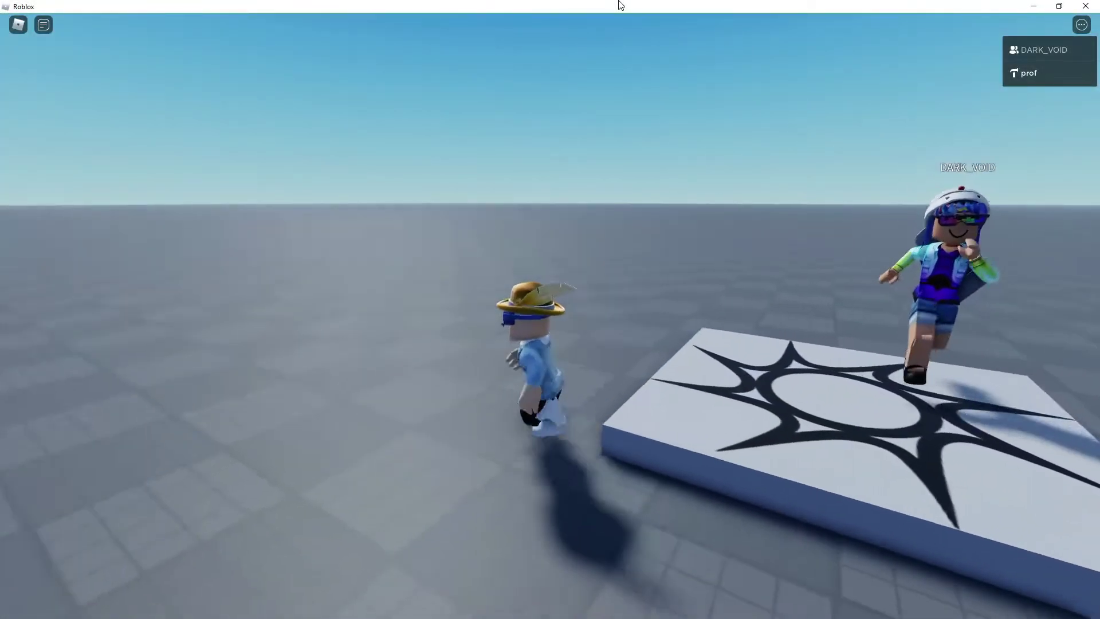
key("d")
key("w")
key("s")
key("d")
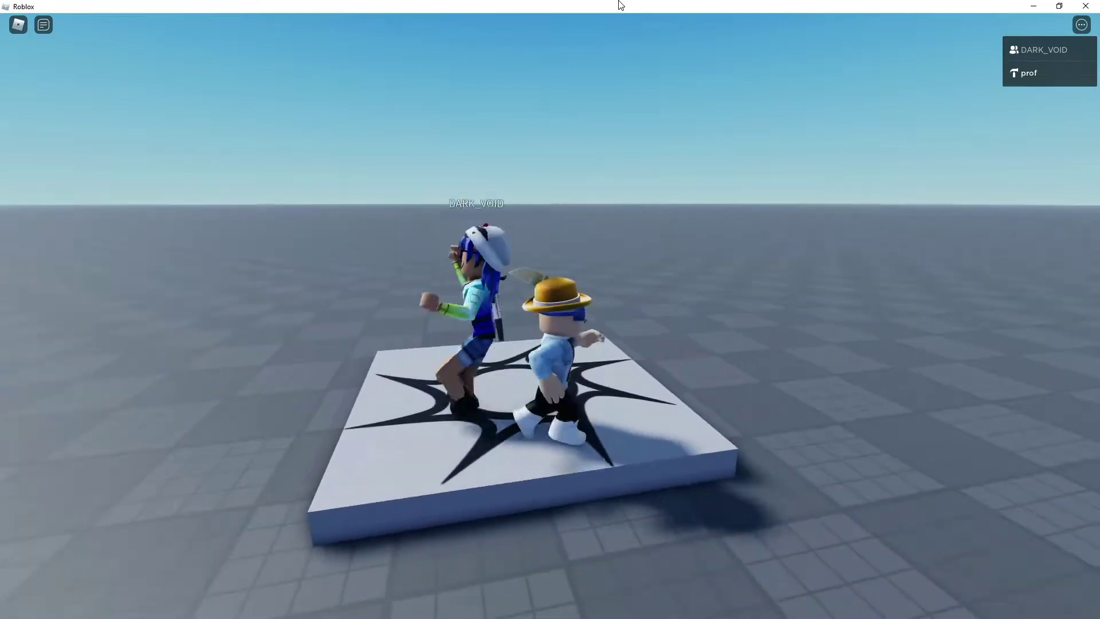
key("s")
key("w")
key("w")
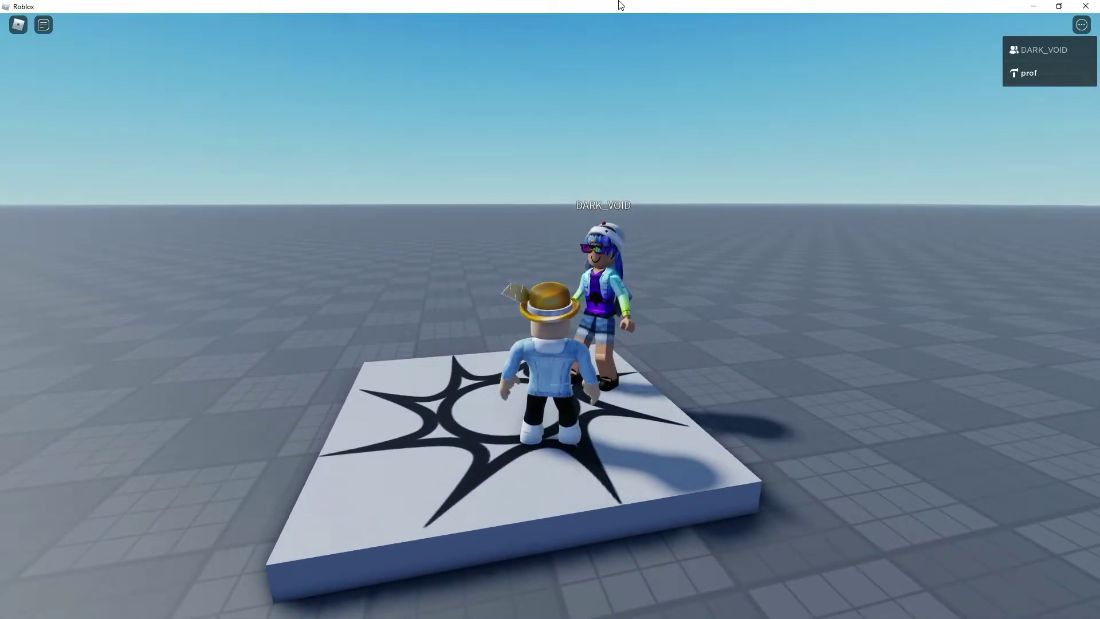
Step: Make the avatar jump repeatedly on the spawn platform
key("space")
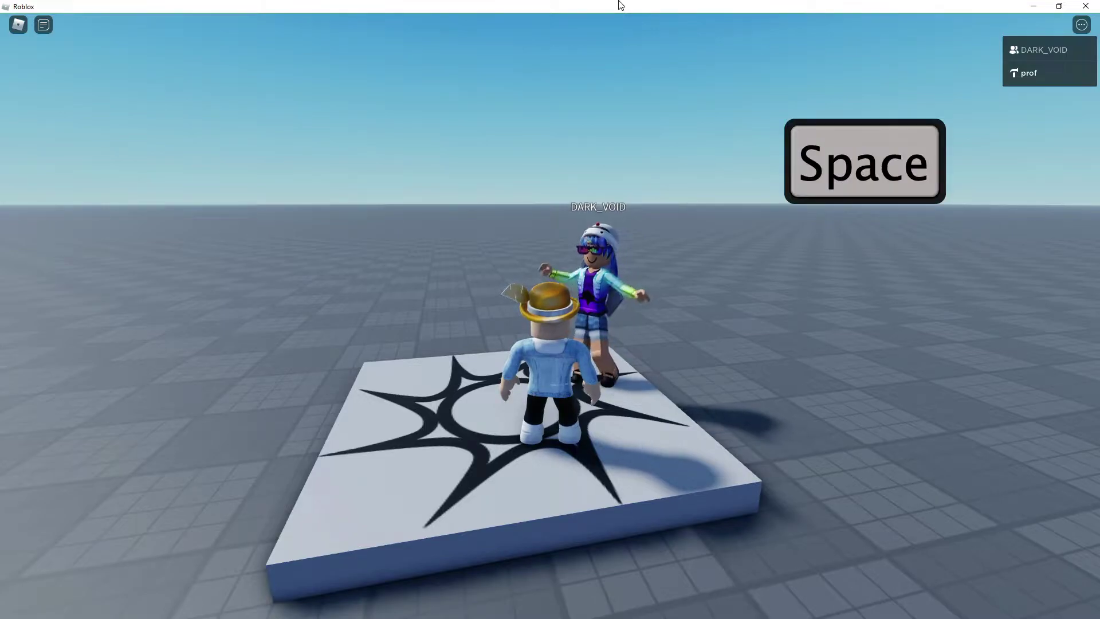
key("space")
key("space")
key("space")
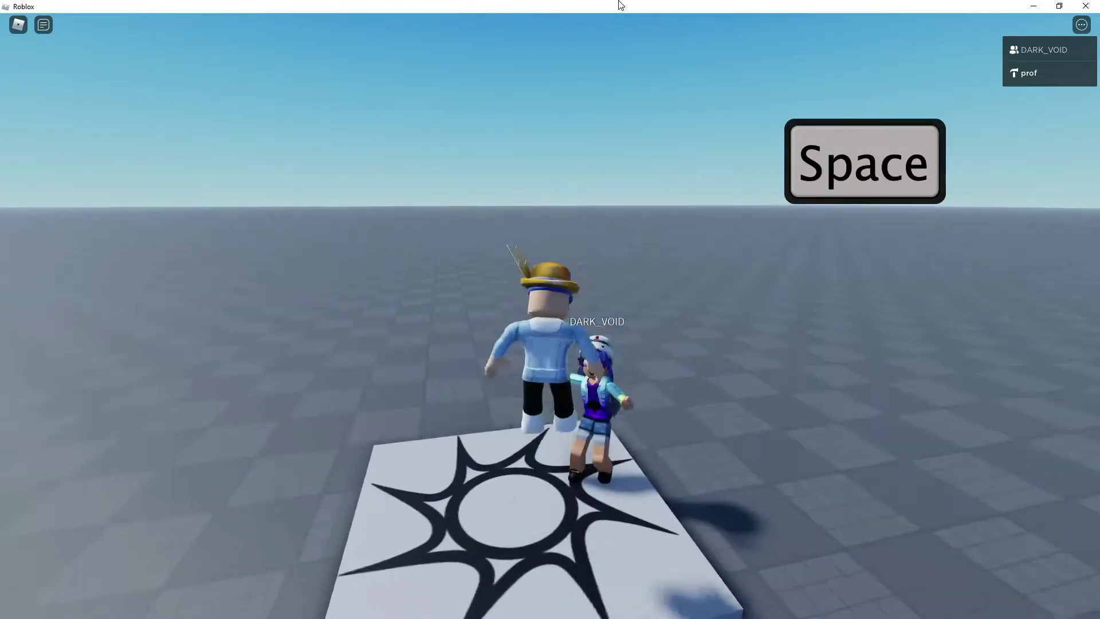
Step: Walk the avatar across and beside the spawn platform, using forward, backward, left and right movement
key("a")
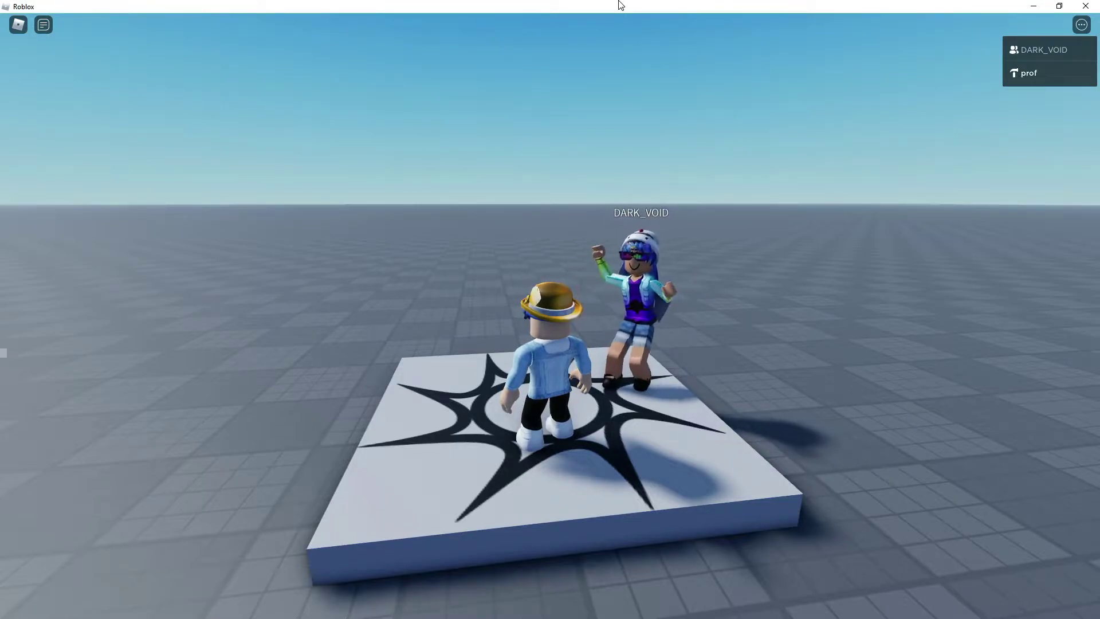
key("w")
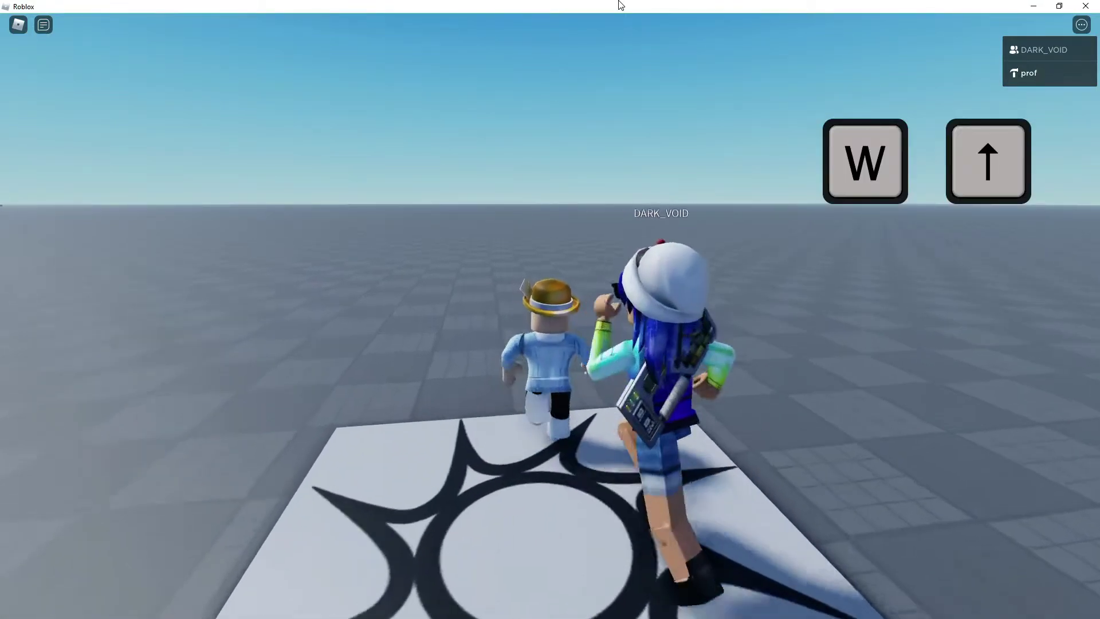
key("s")
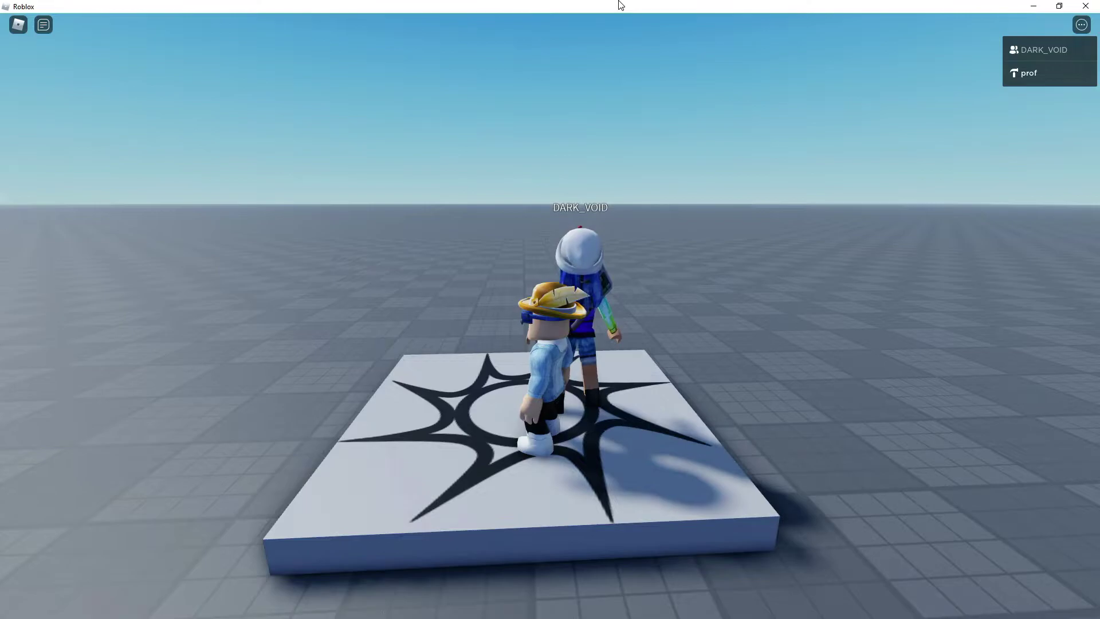
key("a")
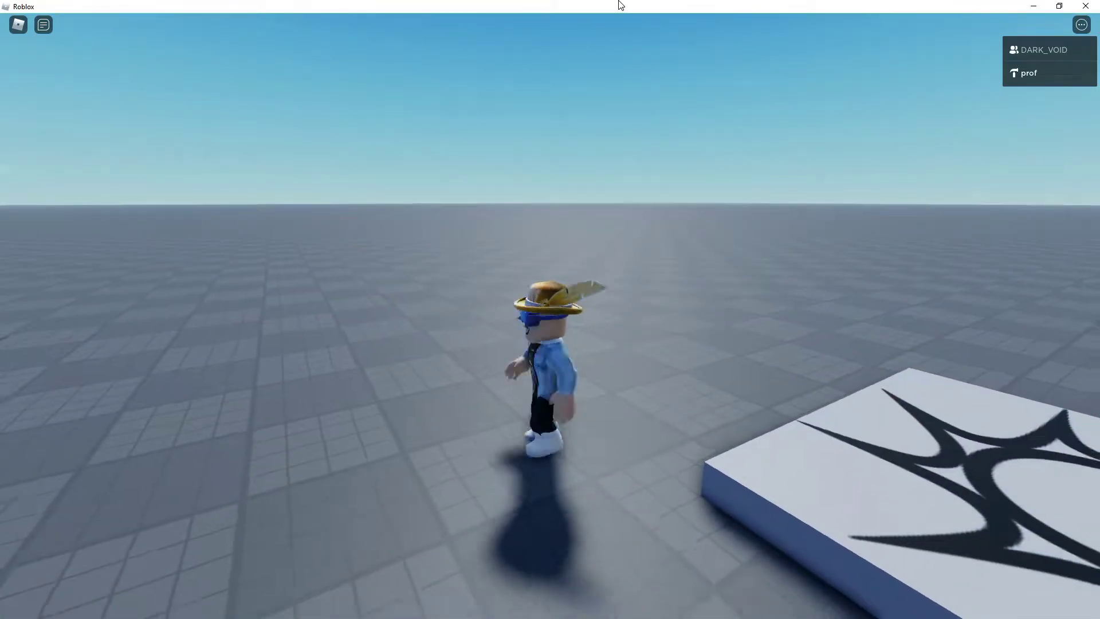
key("s")
key("w")
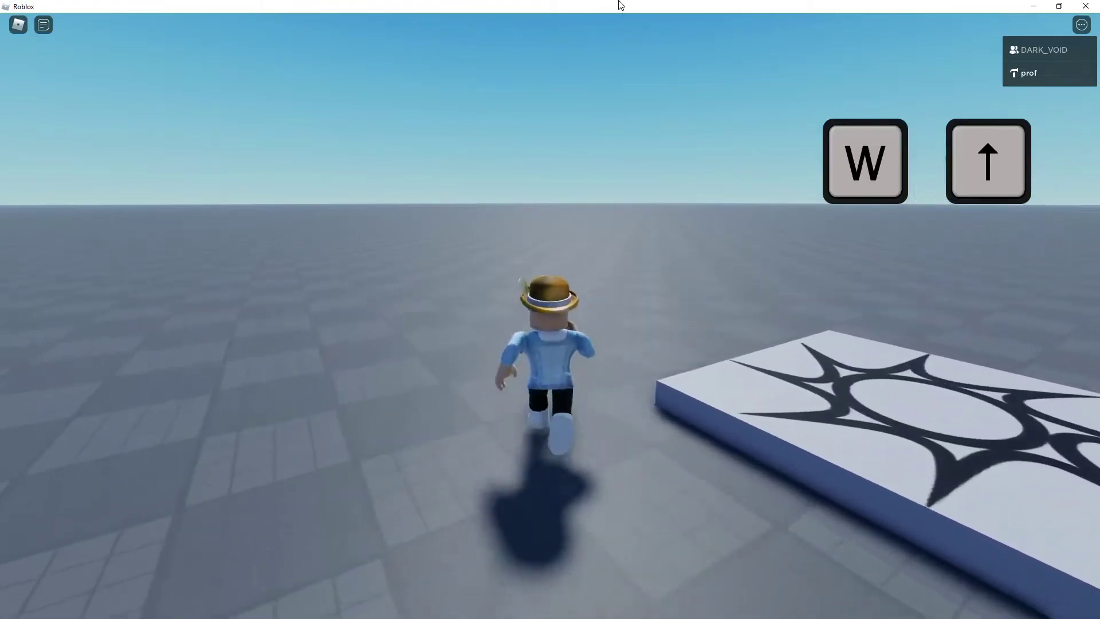
key("d")
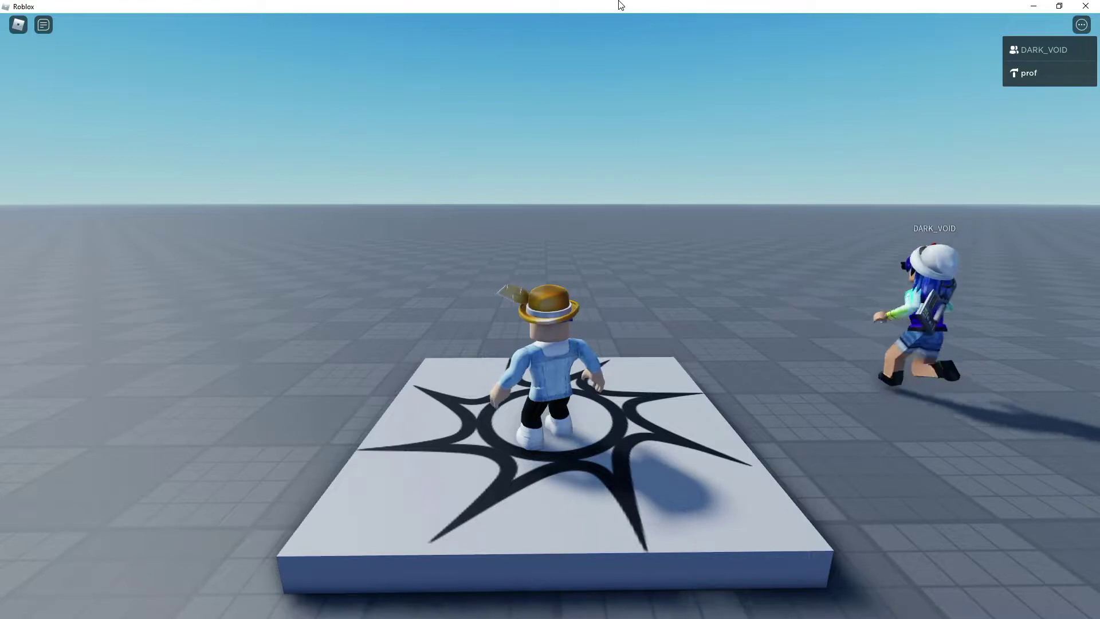
key("w")
key("s")
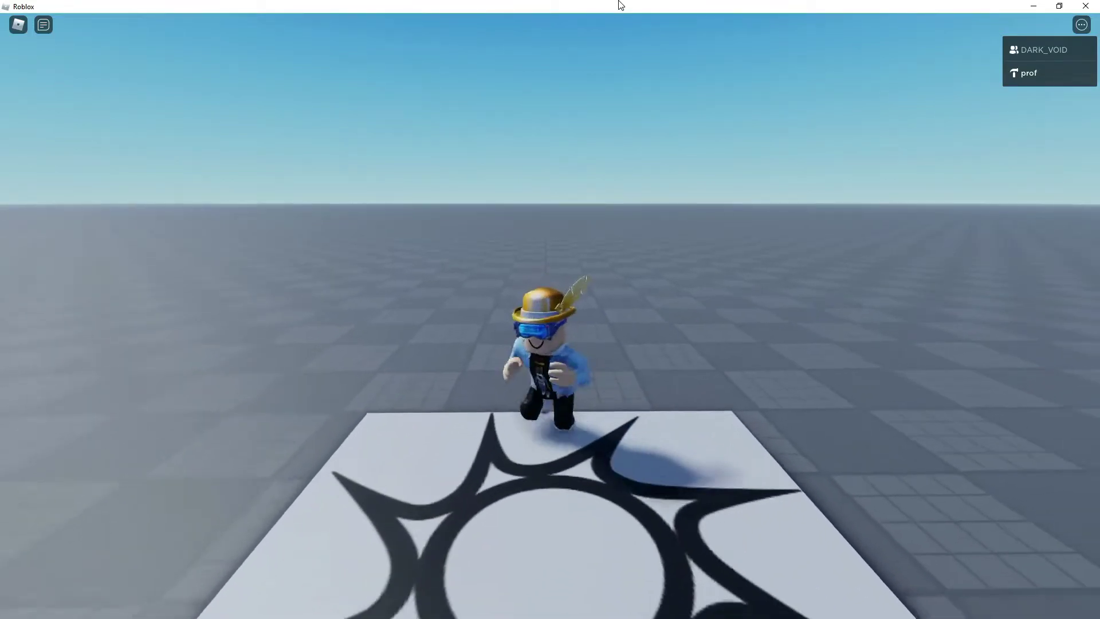
Step: Jump with the avatar on the platform and walk it onto the open ground near the other player
key("w")
key("space")
key("space")
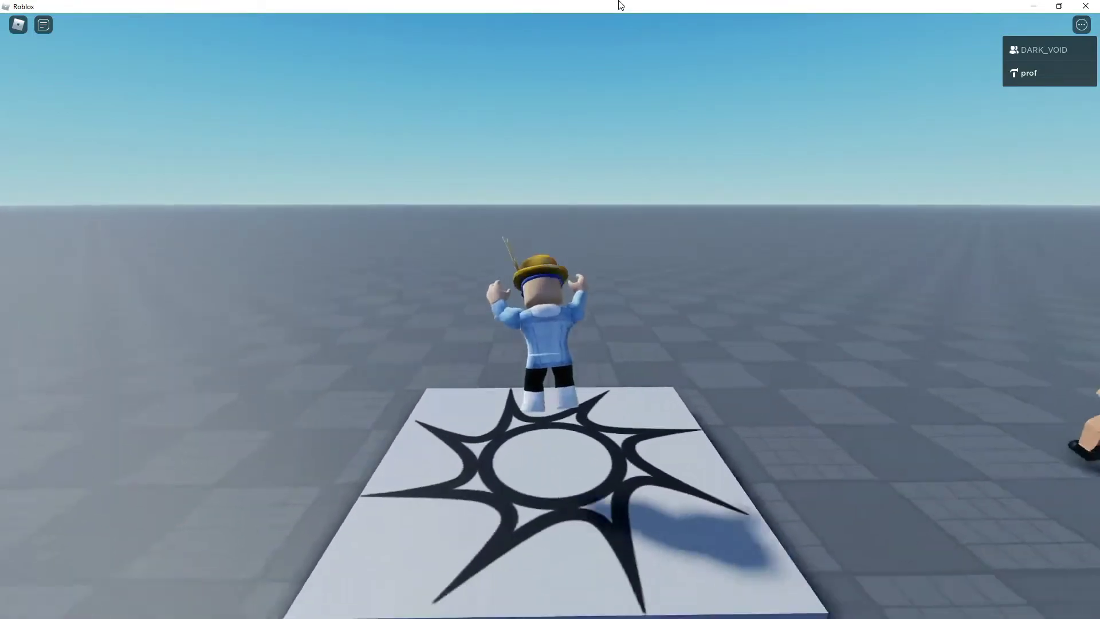
key("d")
key("d")
key("w")
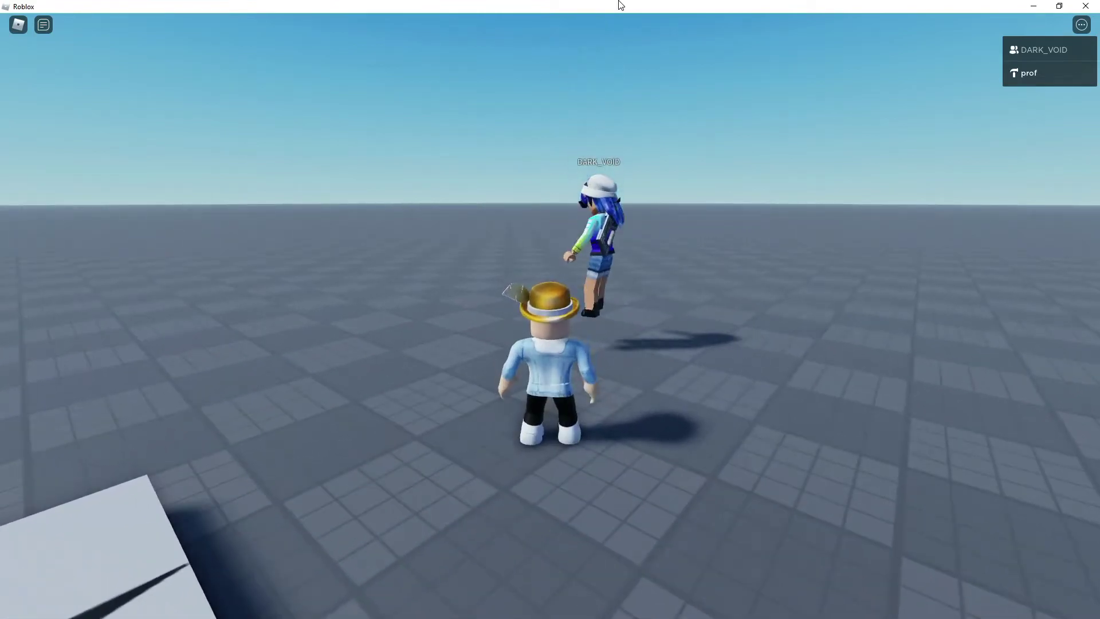
key("a")
key("d")
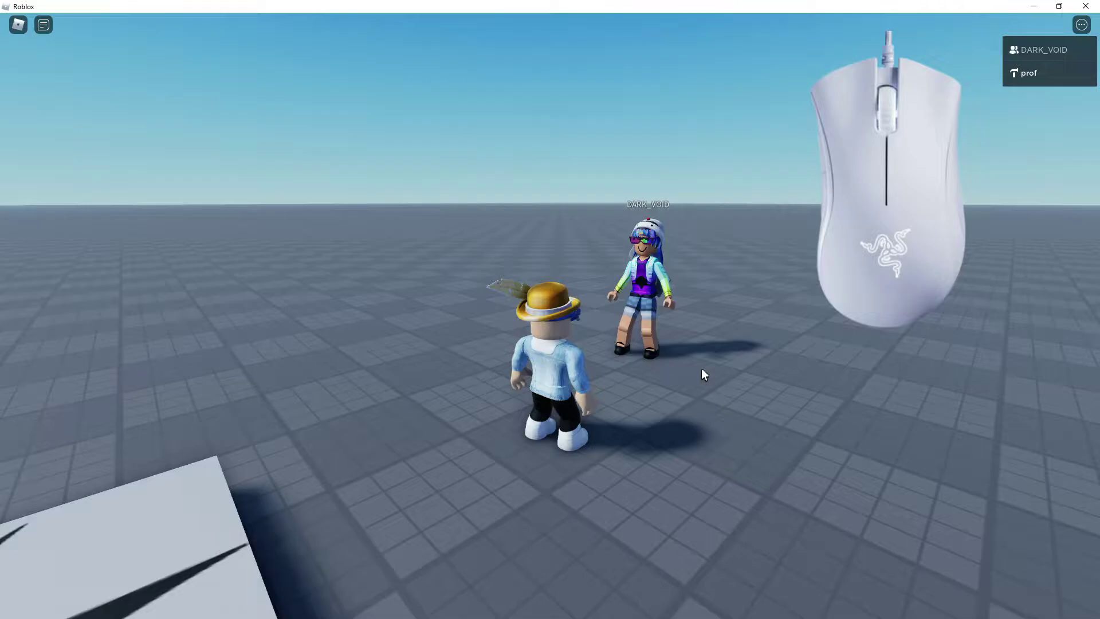
Step: Rotate the game camera around the avatar to view it from the front and a higher angle
right_click_drag(703, 373, 702, 370)
key("a")
right_click_drag(576, 452, 1036, 405)
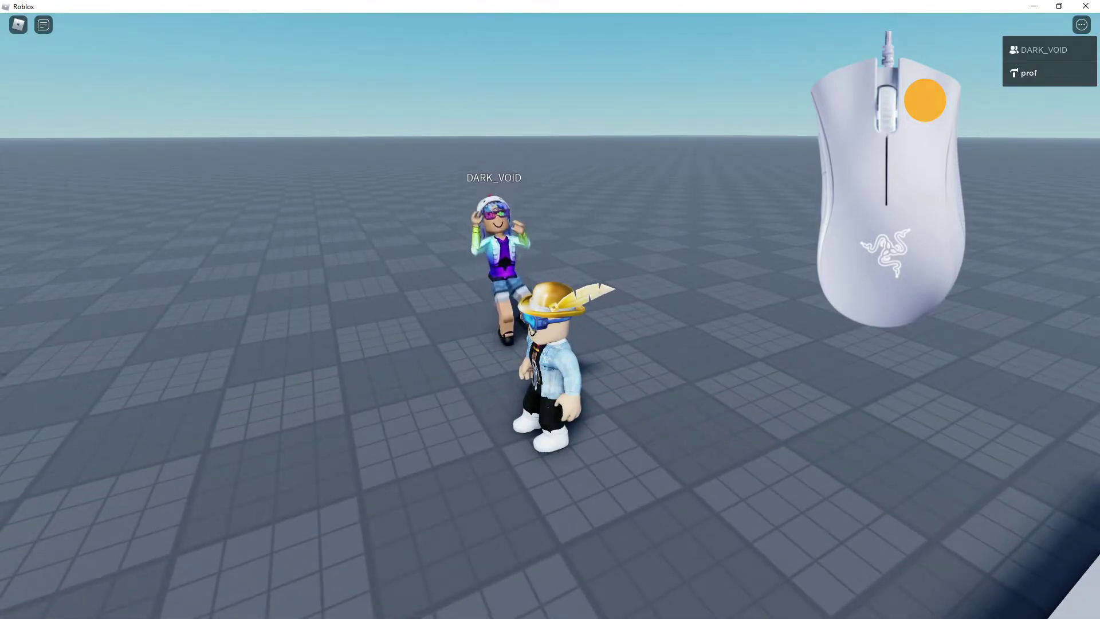
right_click_drag(1076, 389, 1076, 389)
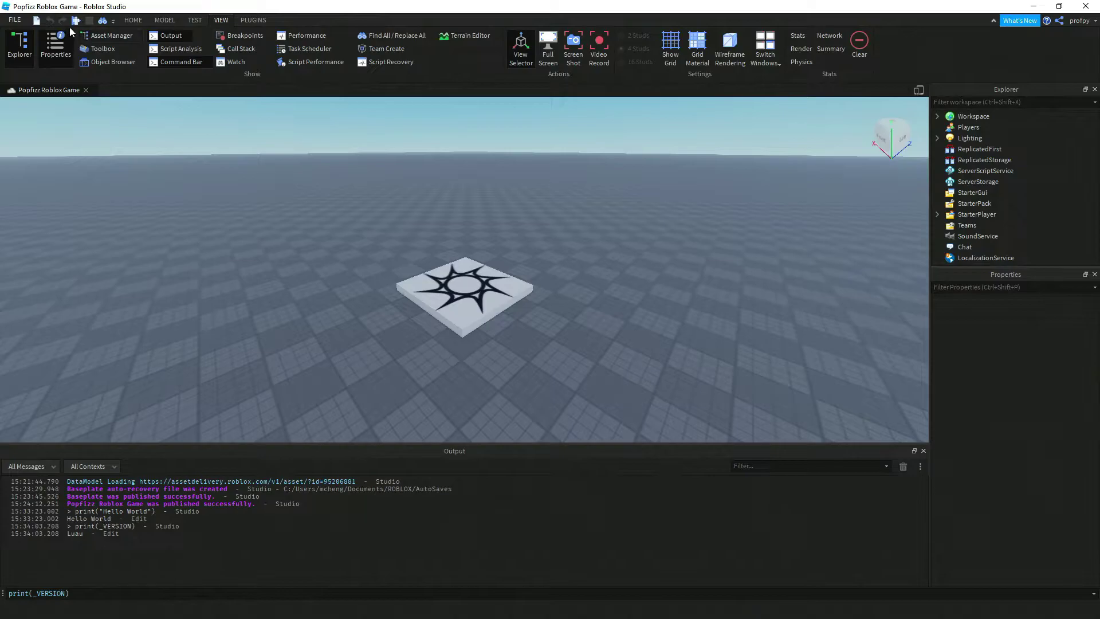
Step: Start a playtest of the game in Roblox Studio and test walking the avatar in all directions and jumping
left_click(133, 20)
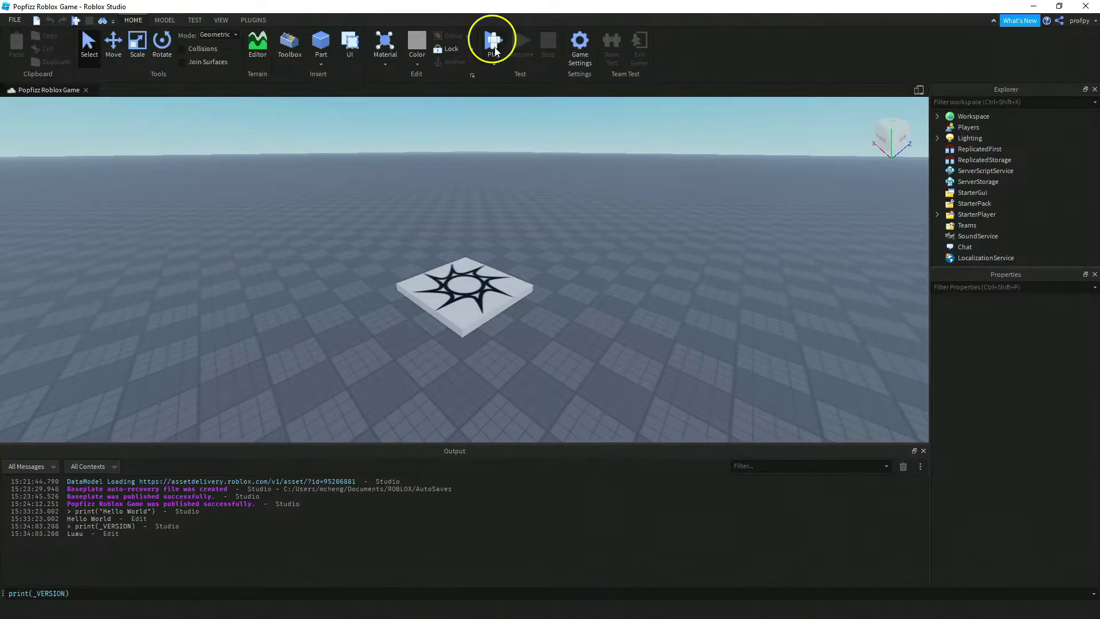
left_click(496, 50)
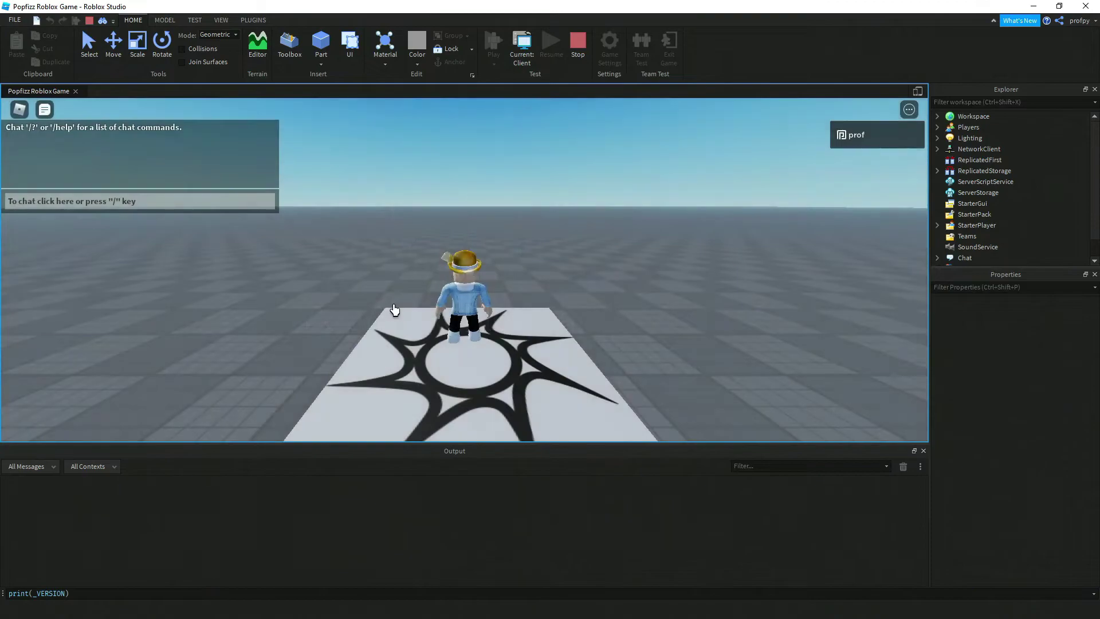
key("w")
key("s")
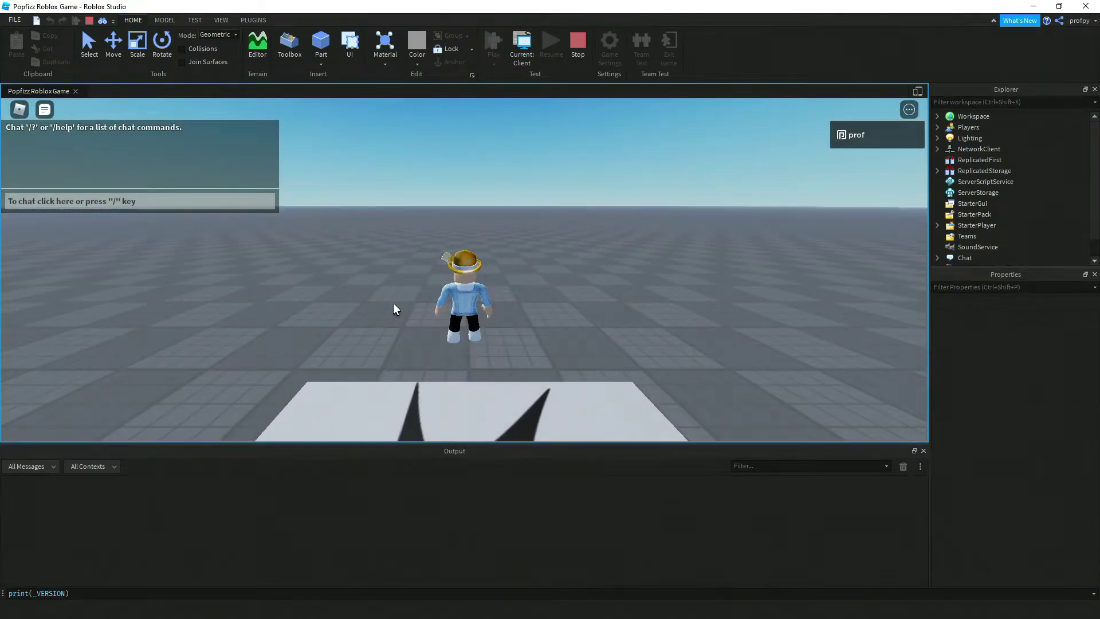
key("s")
key("a")
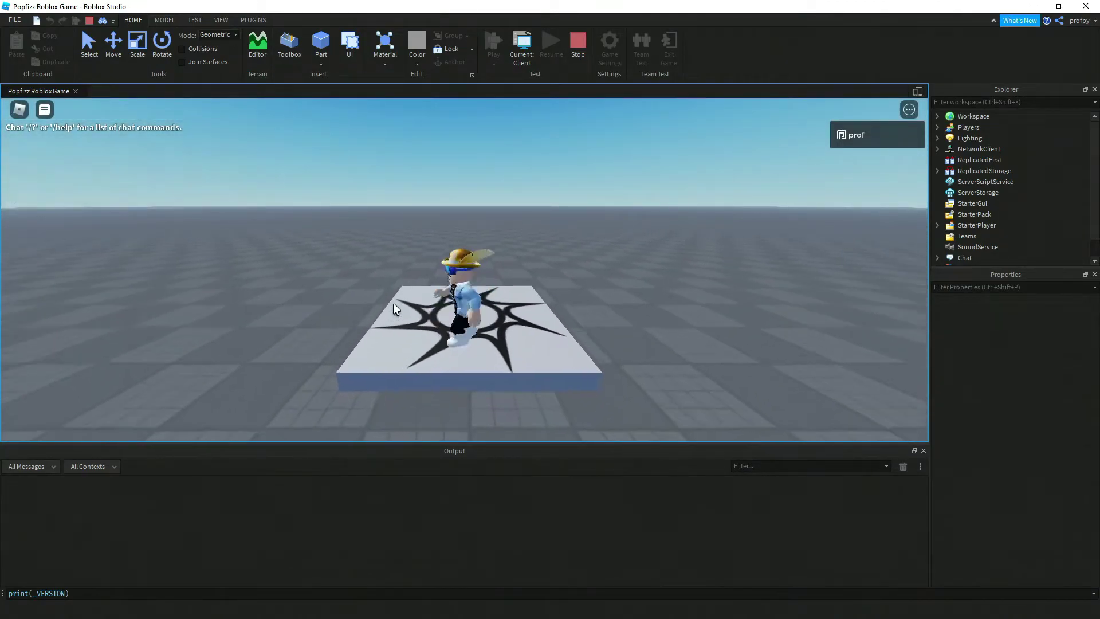
key("d")
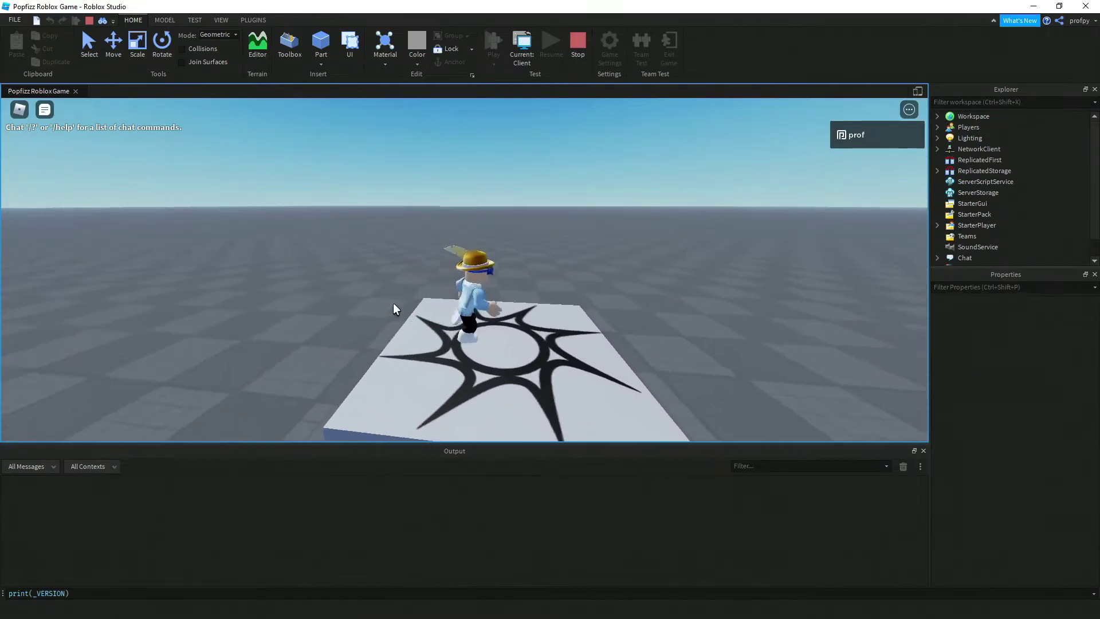
key("d")
key("a")
key("space")
key("space")
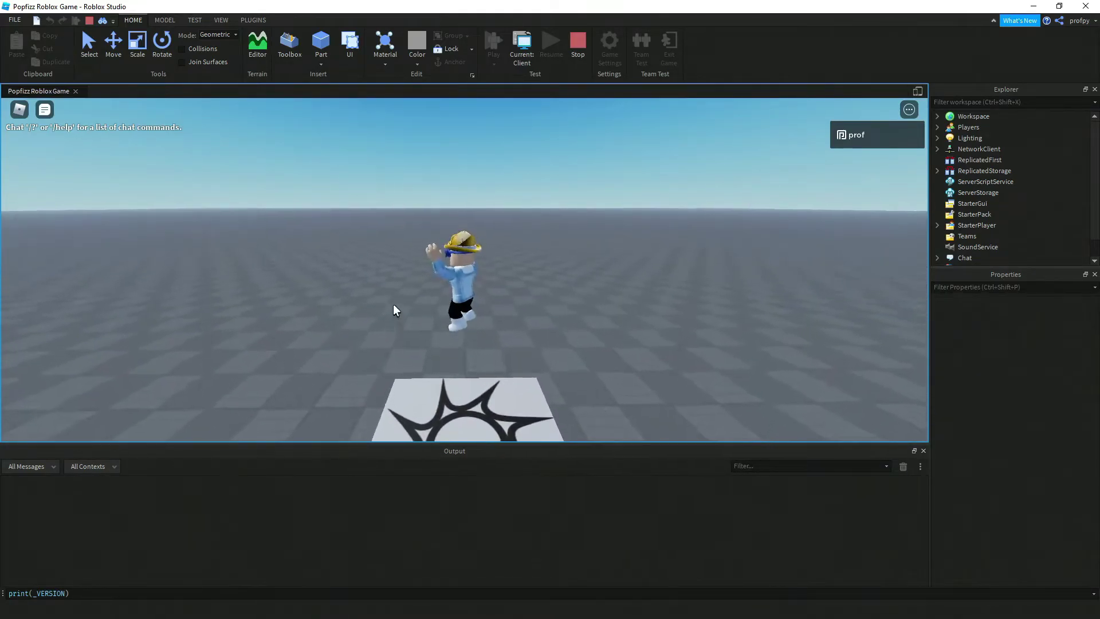
Step: Rotate the playtest camera around the avatar and stop the playtest
right_click_drag(393, 305, 376, 330)
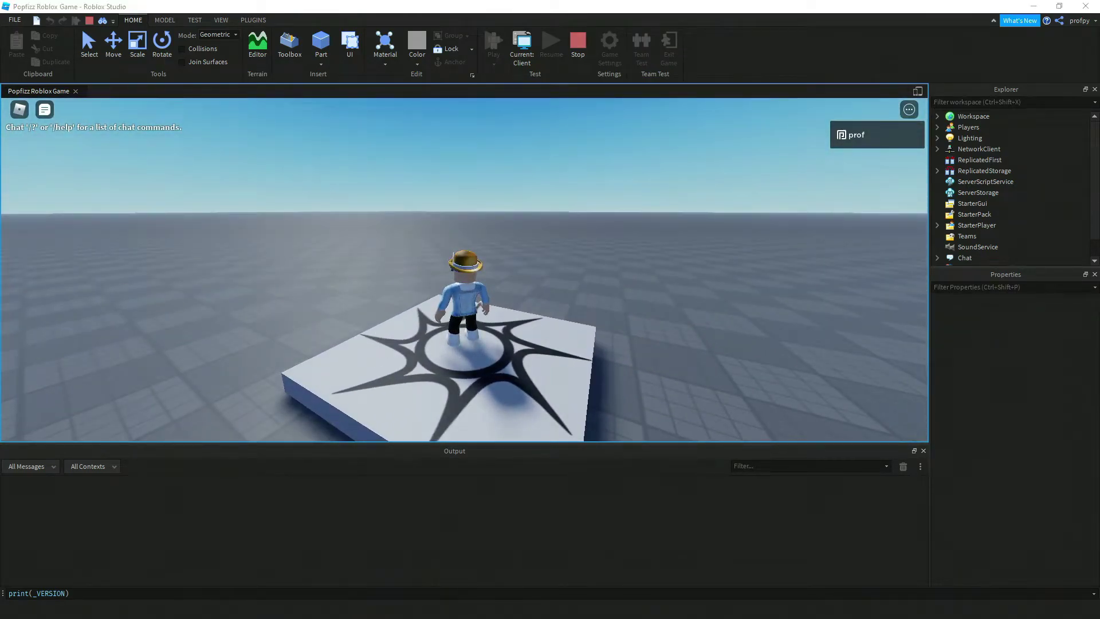
right_click(176, 256)
left_click(480, 315)
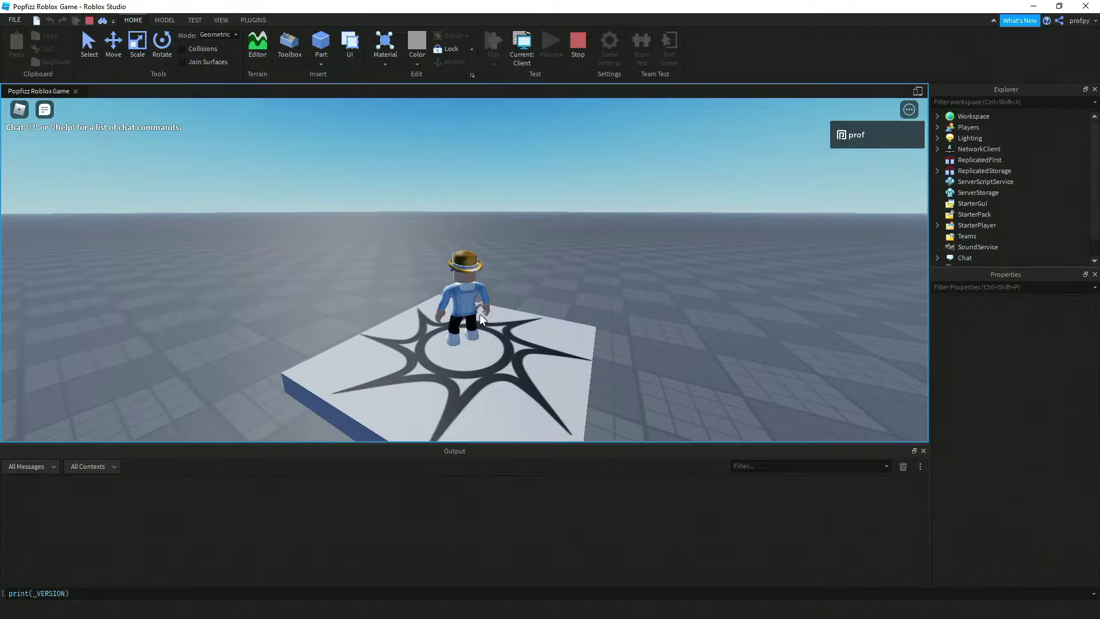
left_click(579, 46)
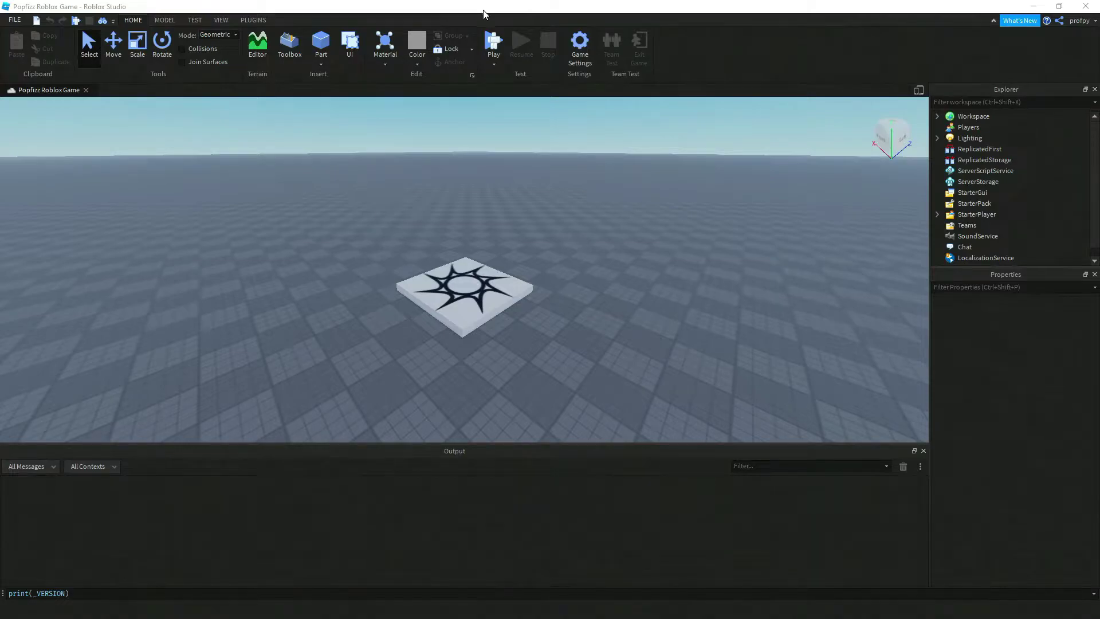
Step: Fly the editor camera toward and away from the spawn platform and sideways to the left and right
right_click(456, 245)
left_click(442, 239)
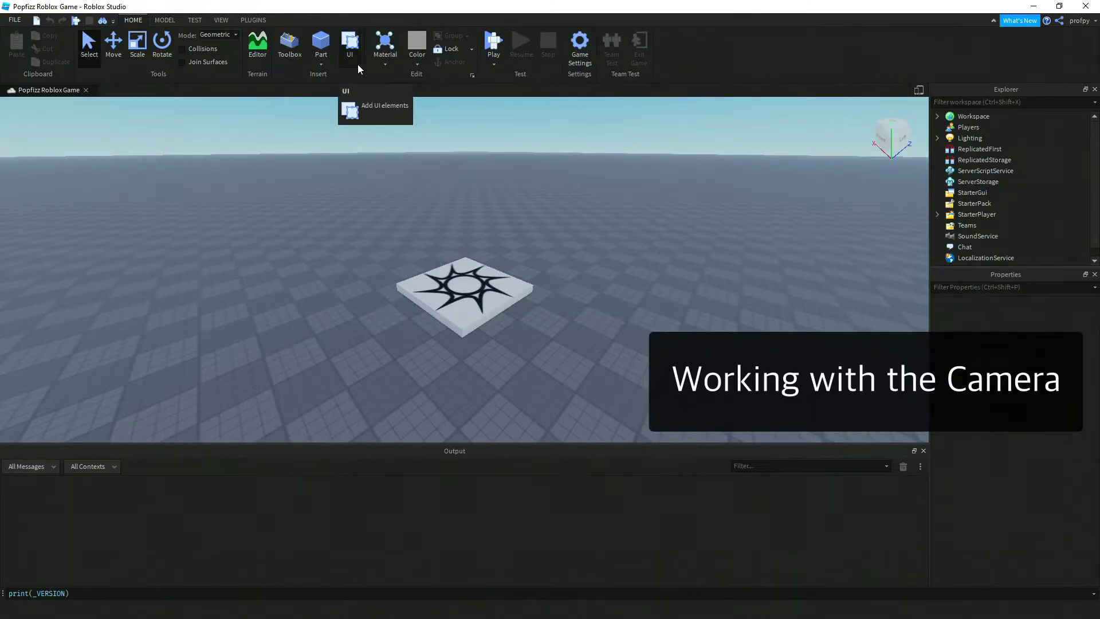
key("w")
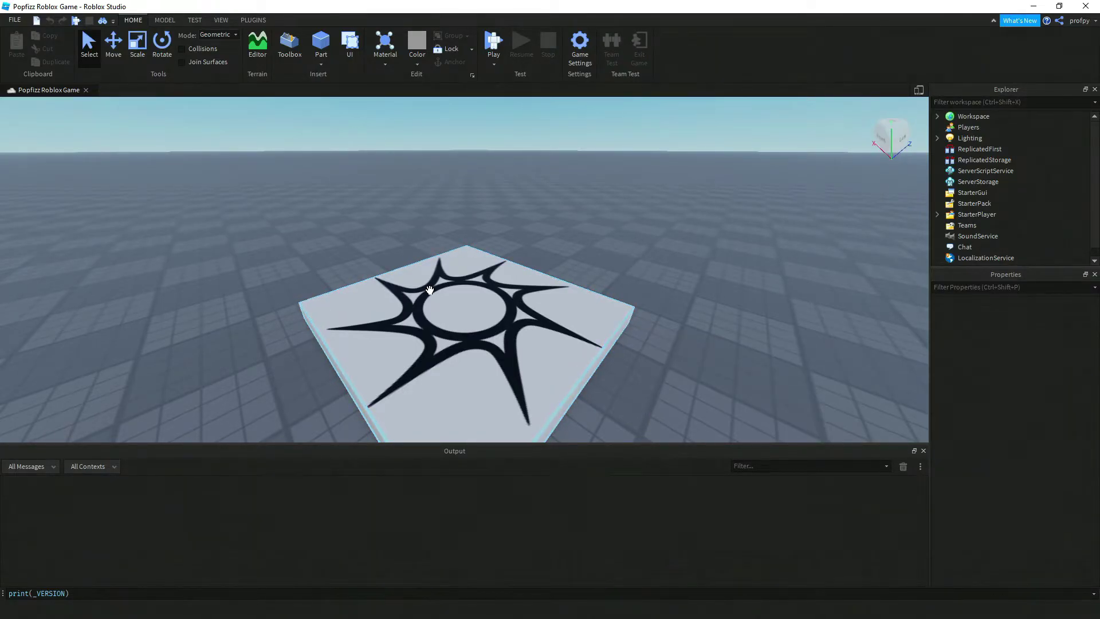
key("s")
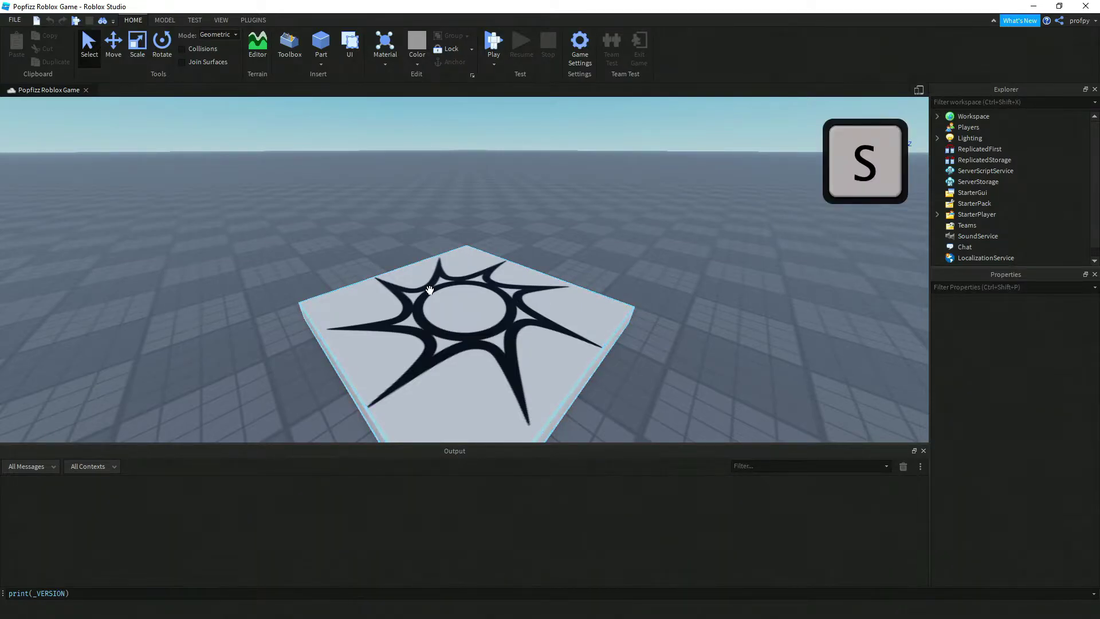
key("s")
key("a")
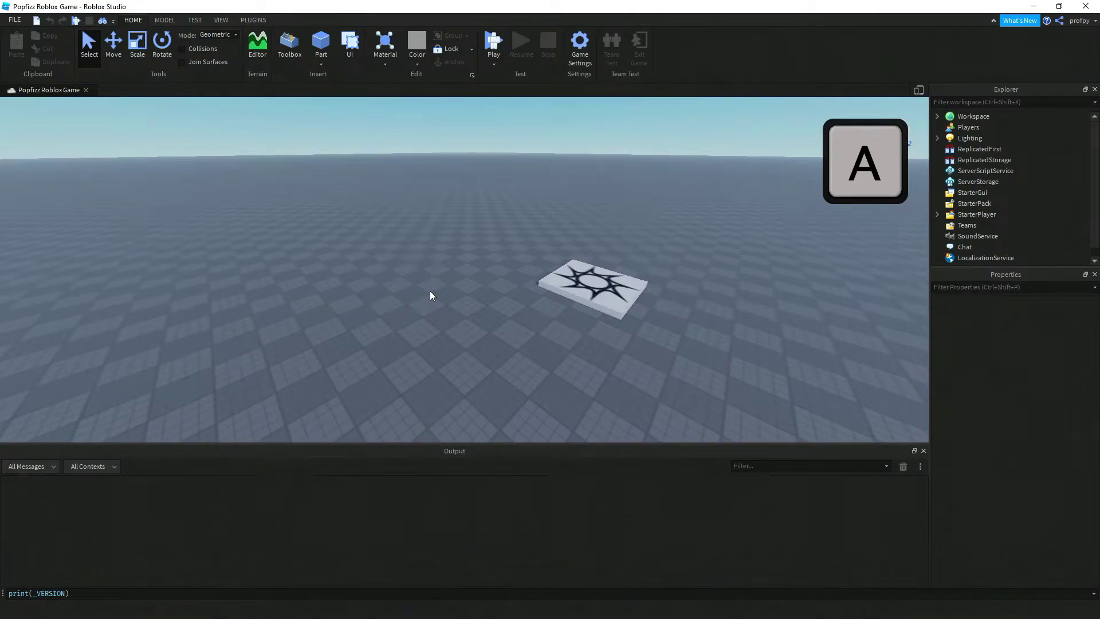
key("d")
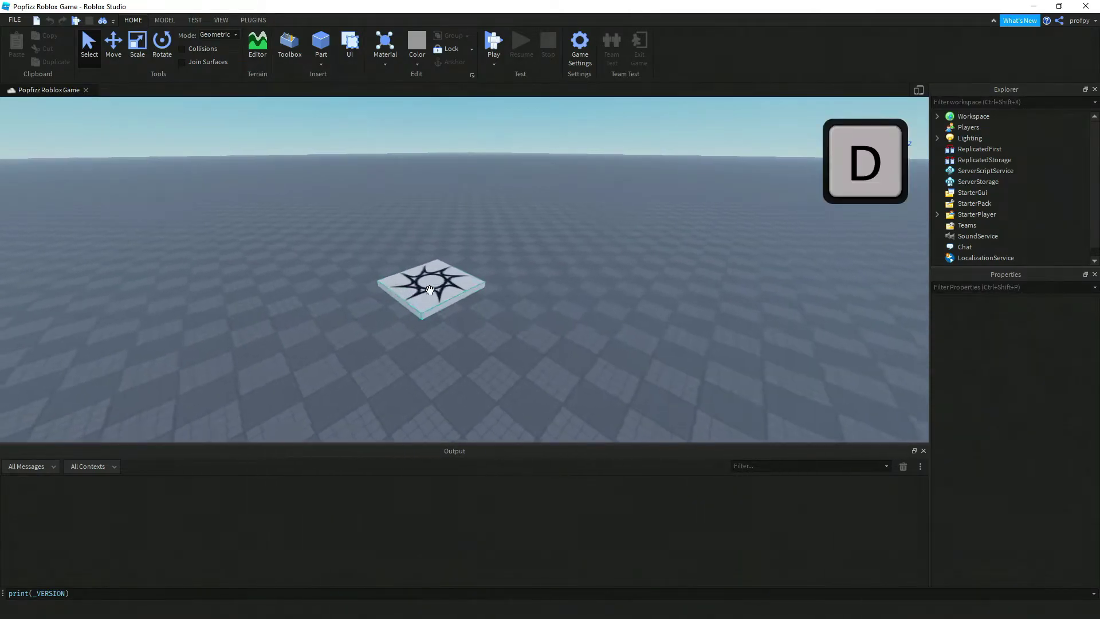
key("w")
key("a")
key("w")
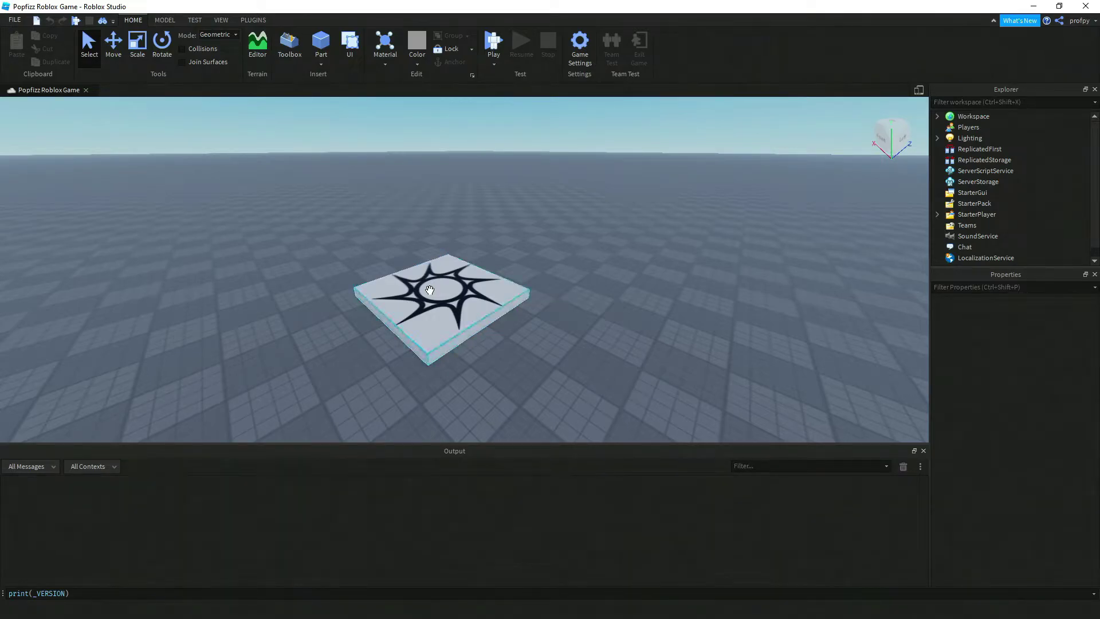
Step: Raise and lower the editor camera and tilt its viewing angle over the spawn platform
key("e")
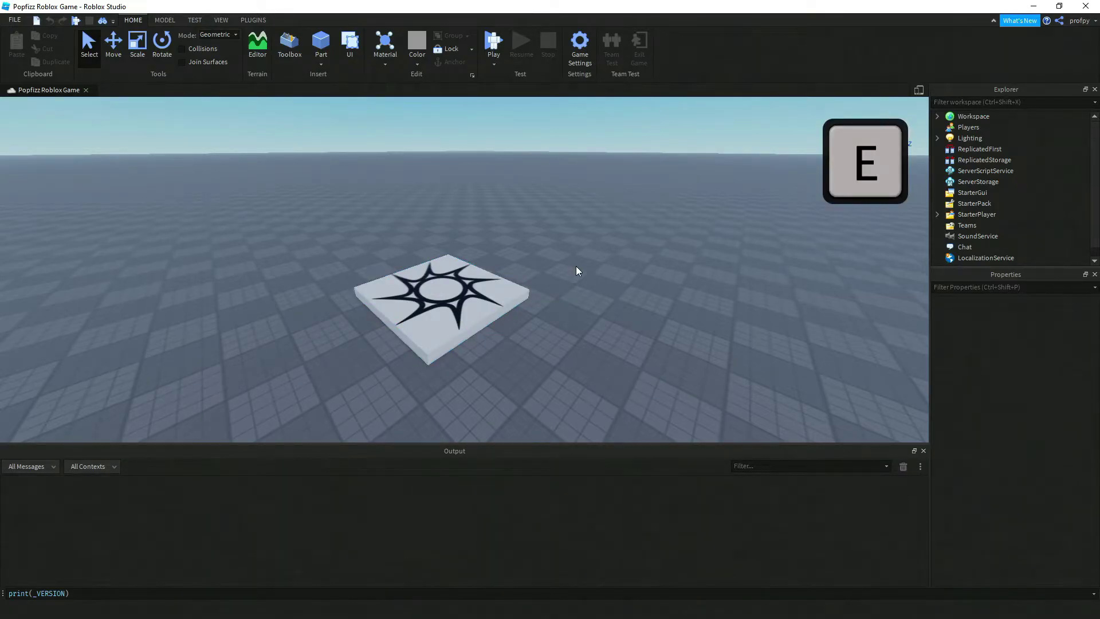
key("q")
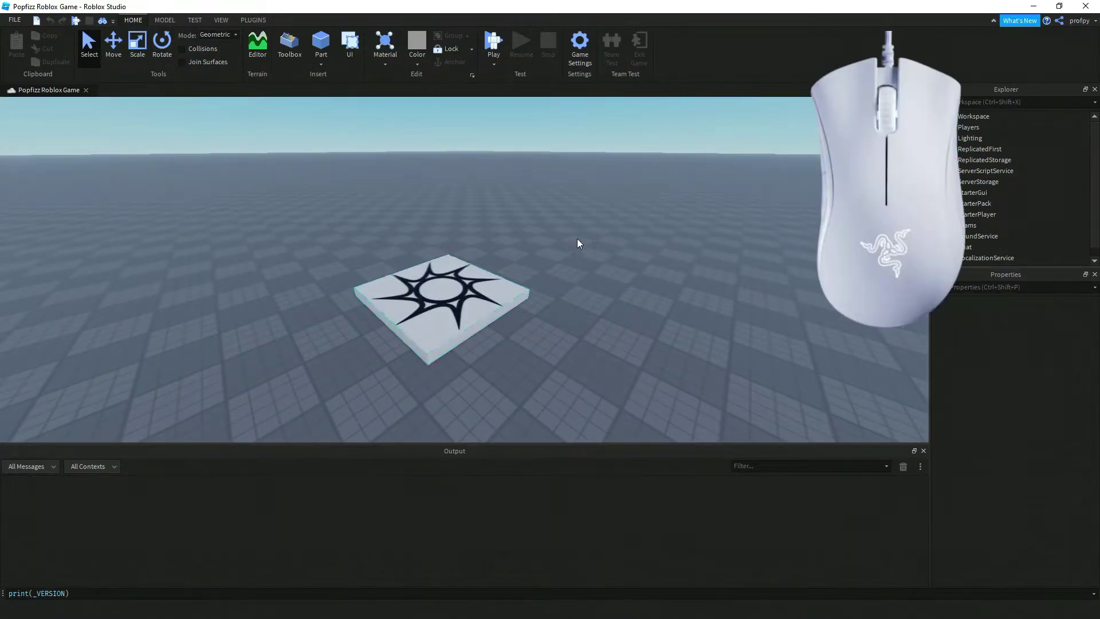
mouse_move(577, 238)
right_mouse_down()
mouse_move(568, 238)
mouse_move(576, 239)
right_mouse_up()
right_click_drag(385, 347, 386, 348)
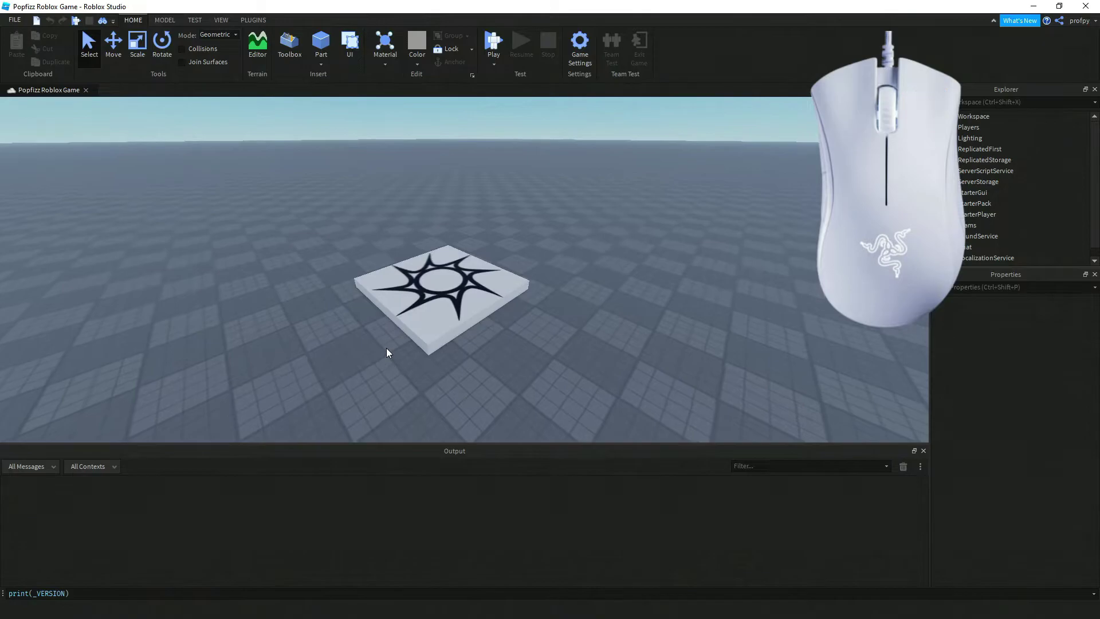
Step: Zoom the editor camera in toward the spawn platform and back out
left_click(263, 322)
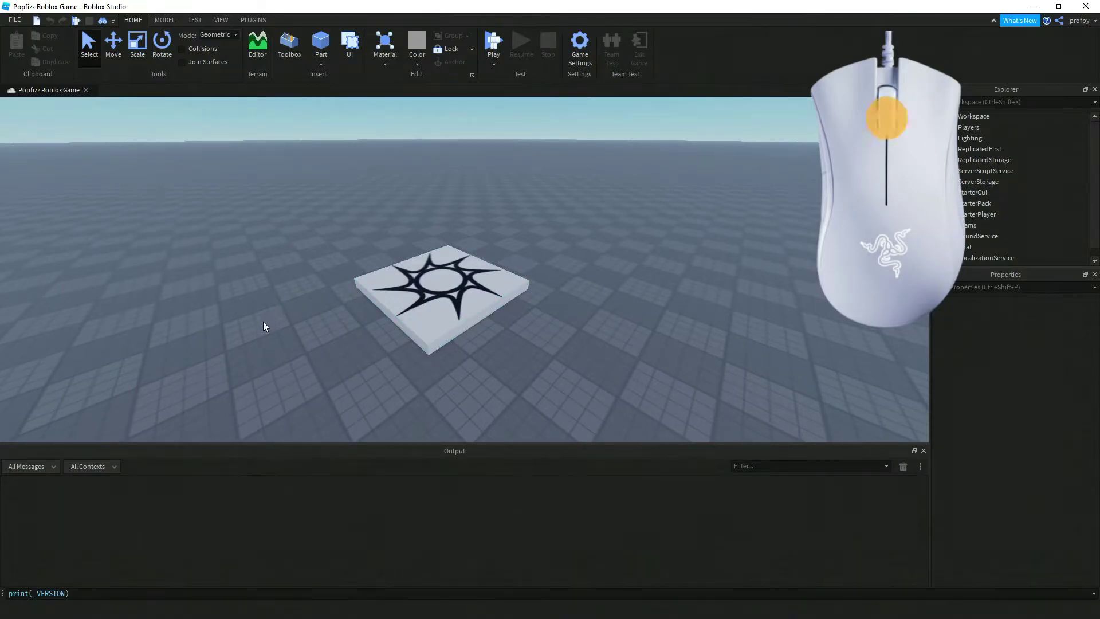
scroll(260, 338, "up", 3)
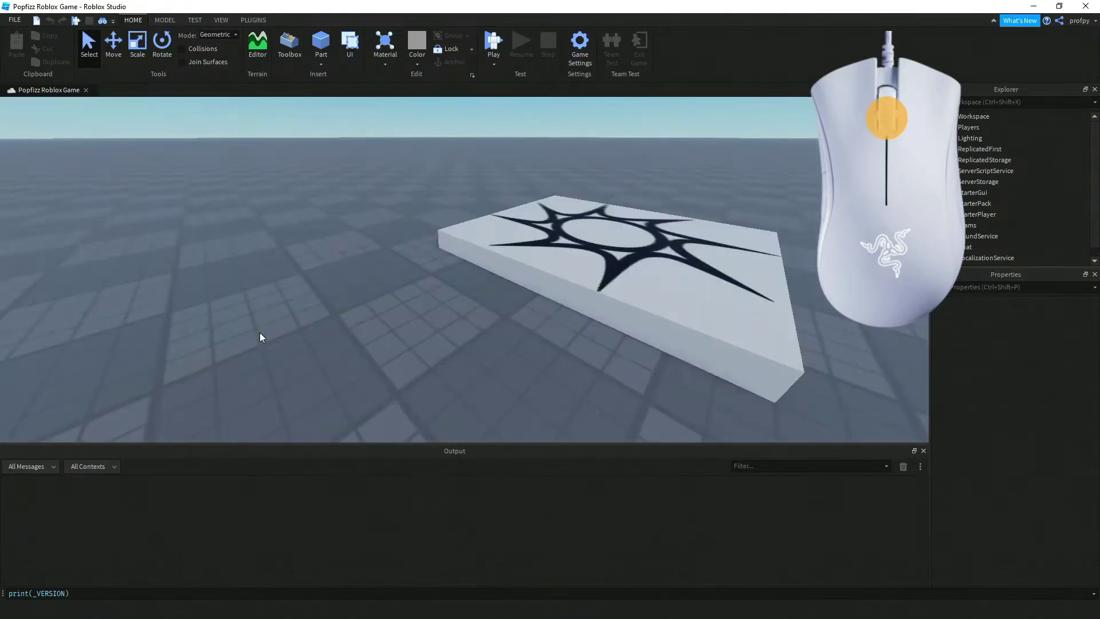
scroll(260, 333, "down", 5)
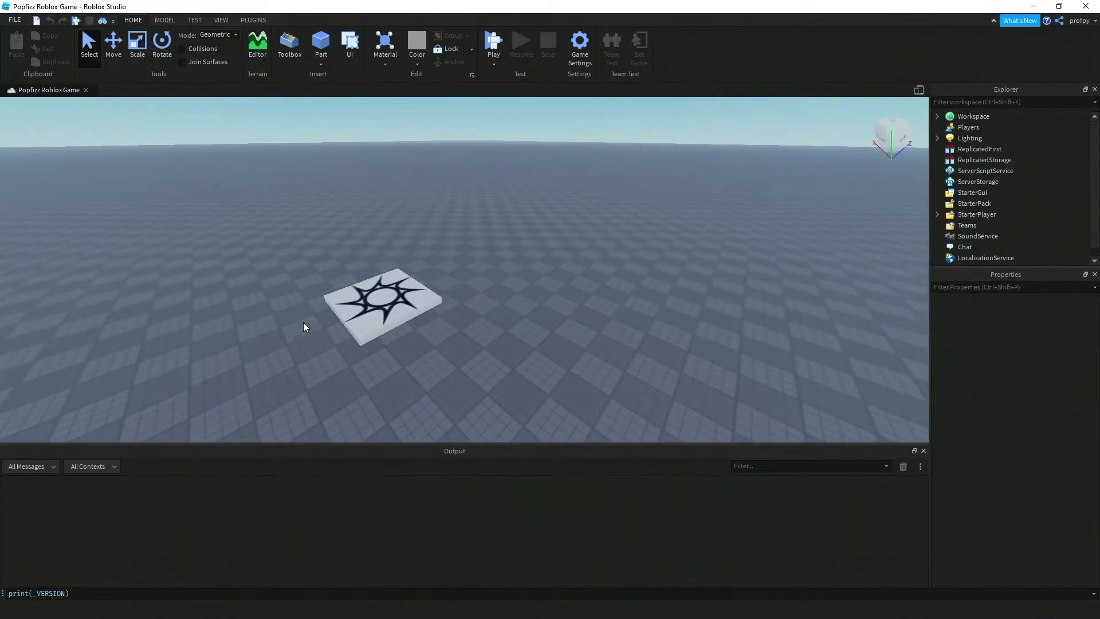
Step: Select the spawn platform and focus the editor camera on it, zooming out and refocusing once
left_click(400, 304)
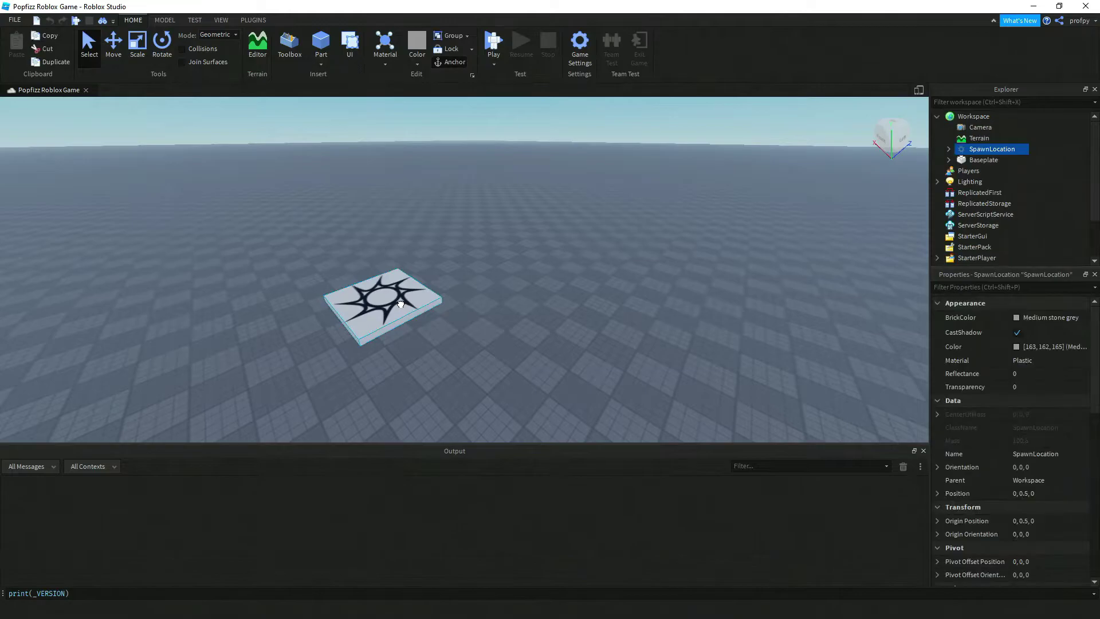
key("f")
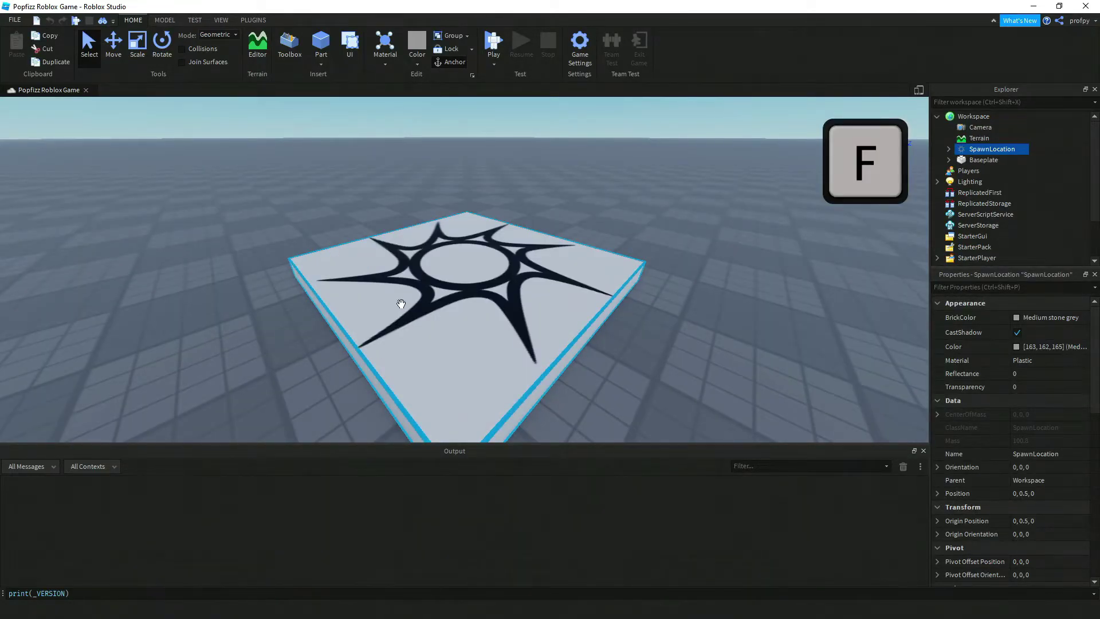
scroll(401, 303, "down", 5)
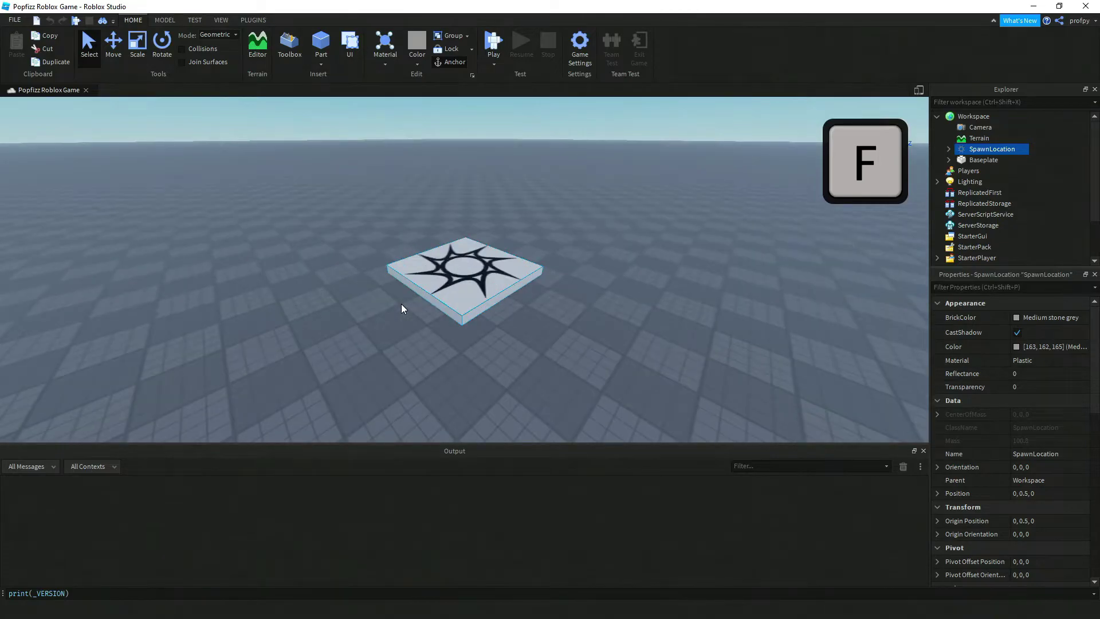
key("f")
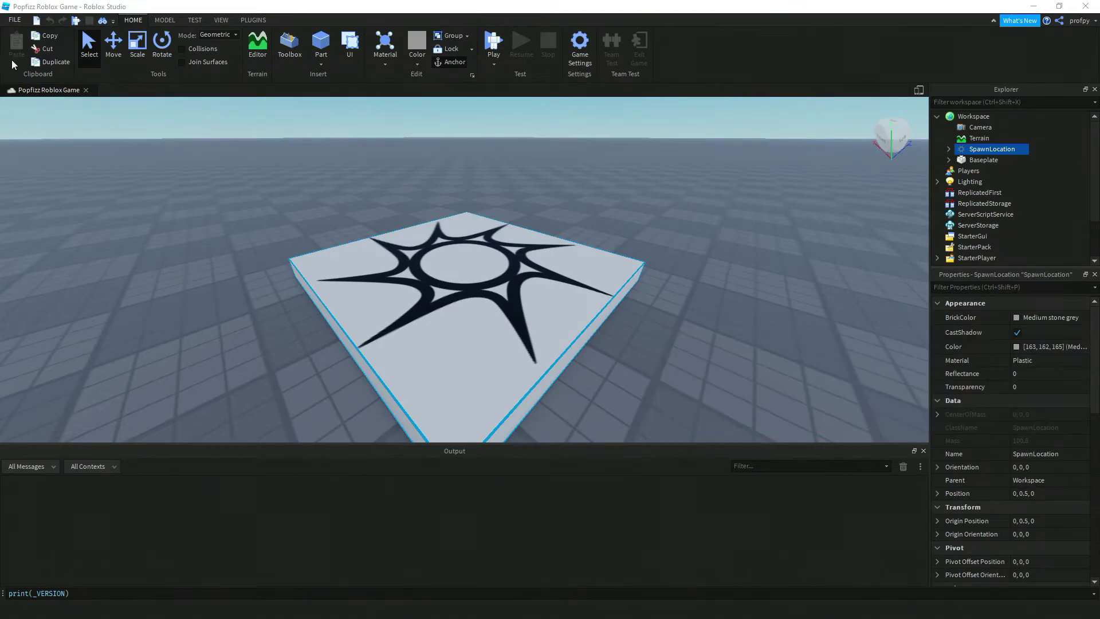
Step: Open the keyboard shortcut customization and search its actions for "pan"
left_click(14, 20)
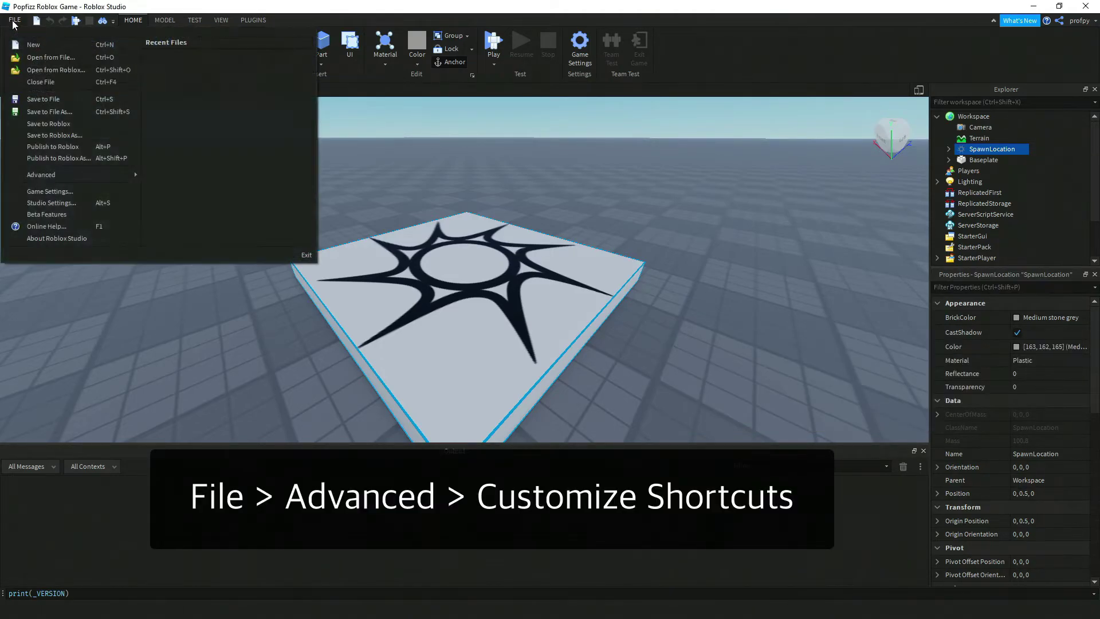
mouse_move(73, 176)
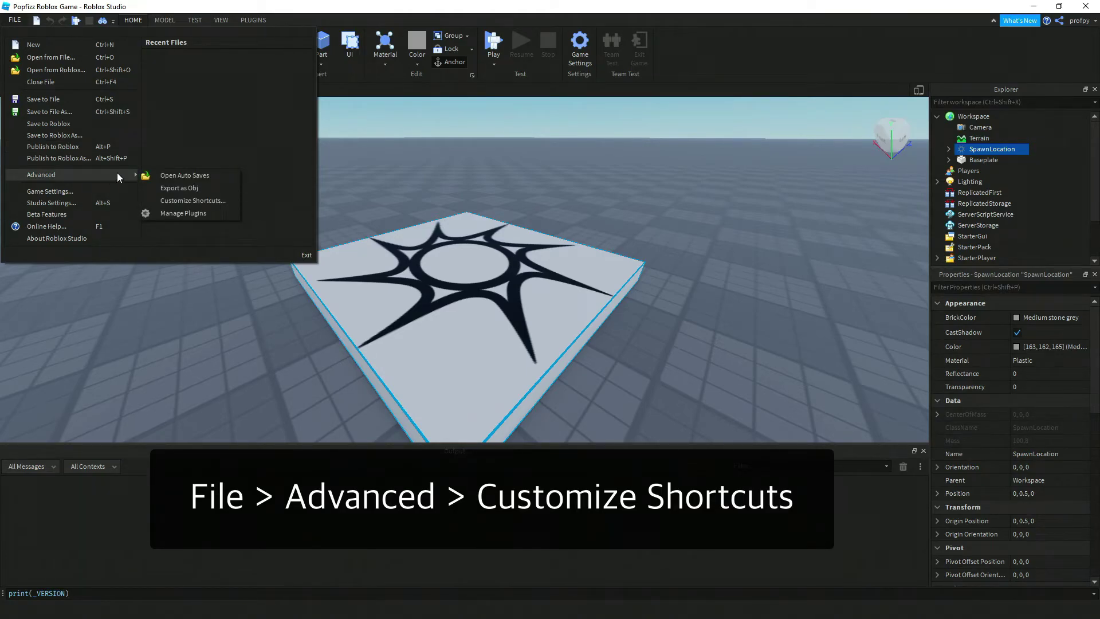
left_click(156, 198)
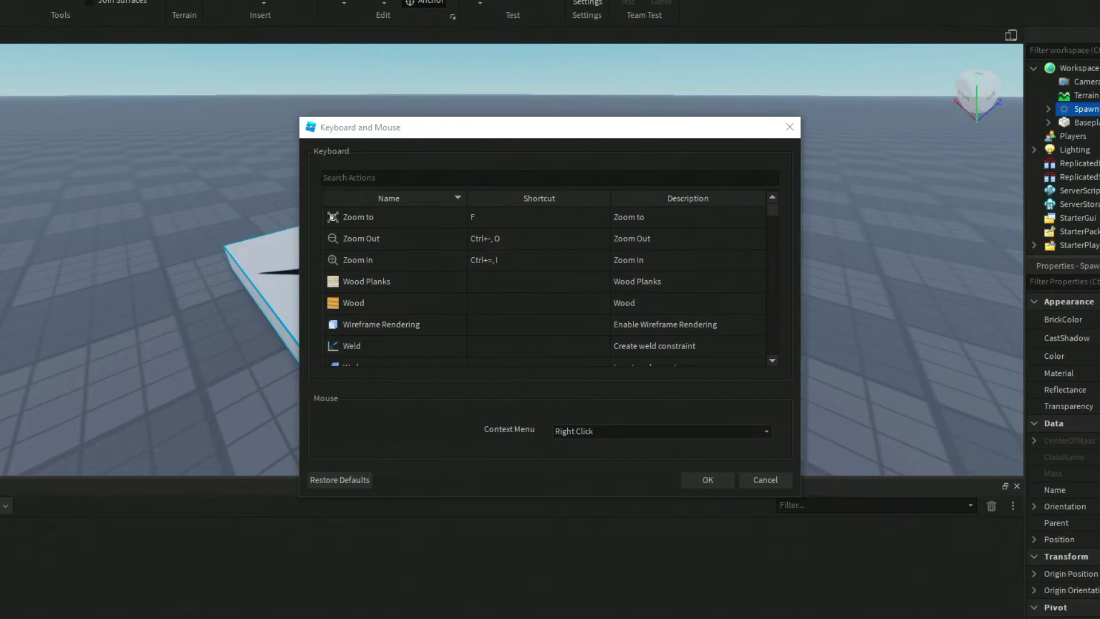
left_click(396, 174)
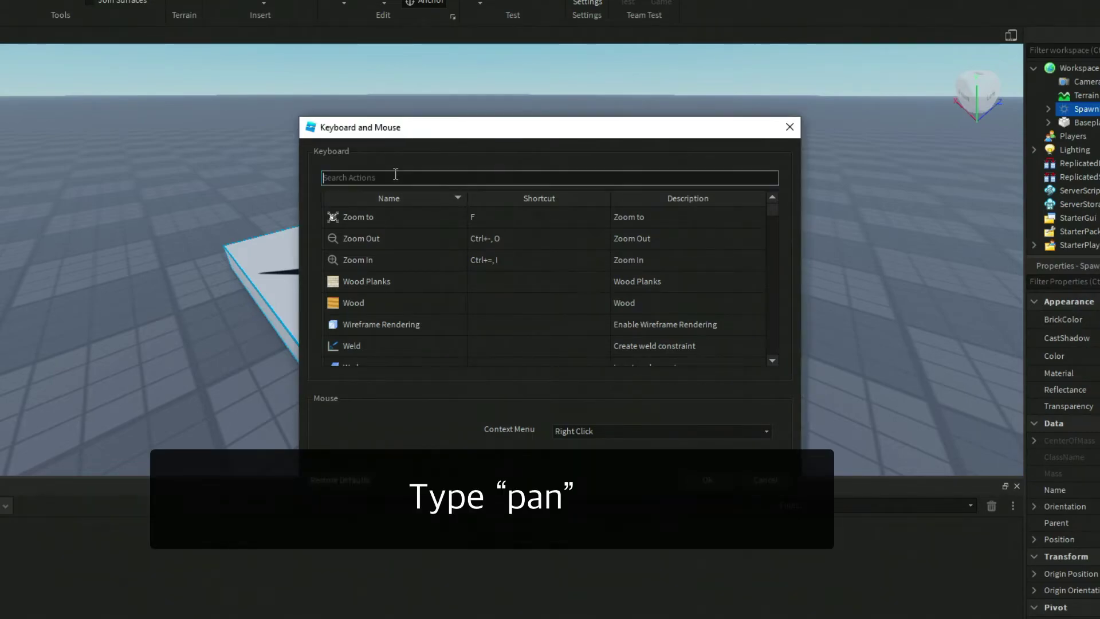
type("pan")
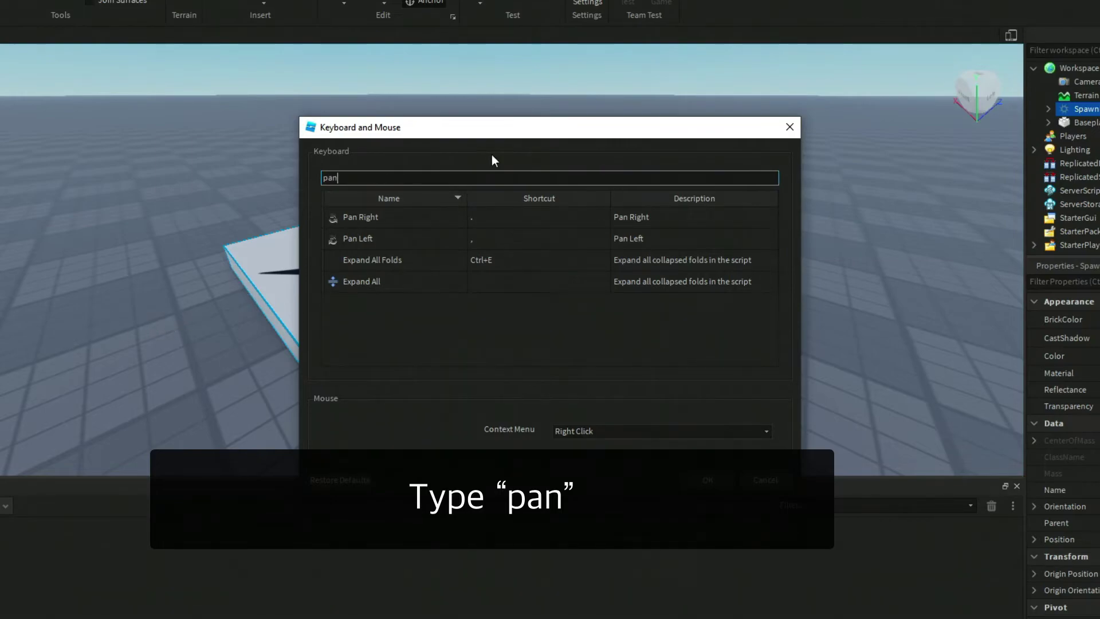
Step: Add the Left arrow as an additional shortcut for the Pan Left action
left_click(527, 221)
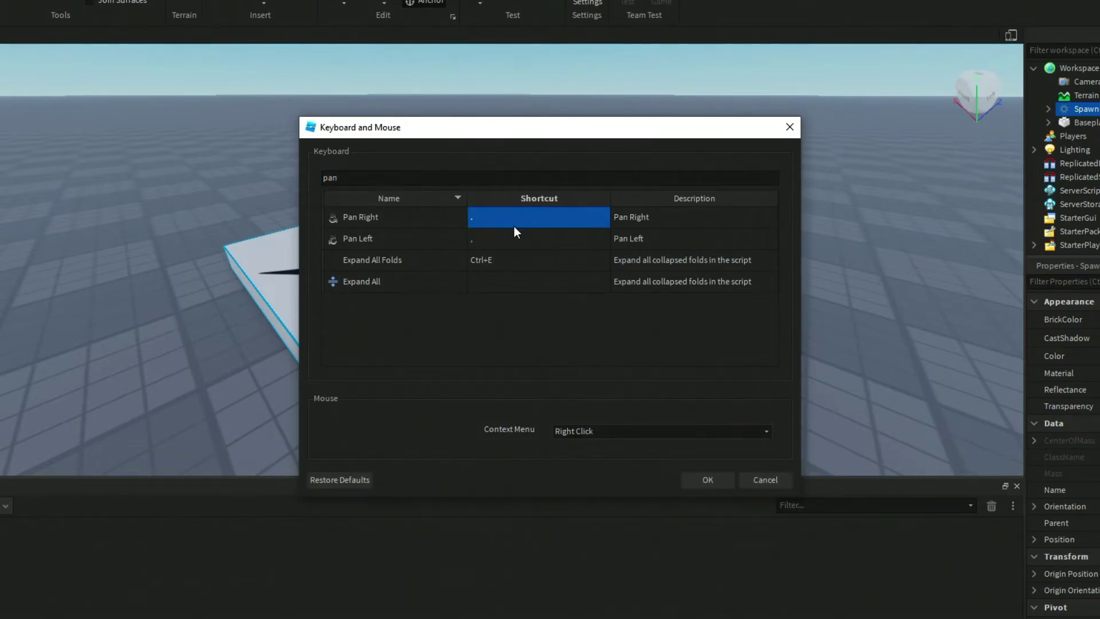
key("Down")
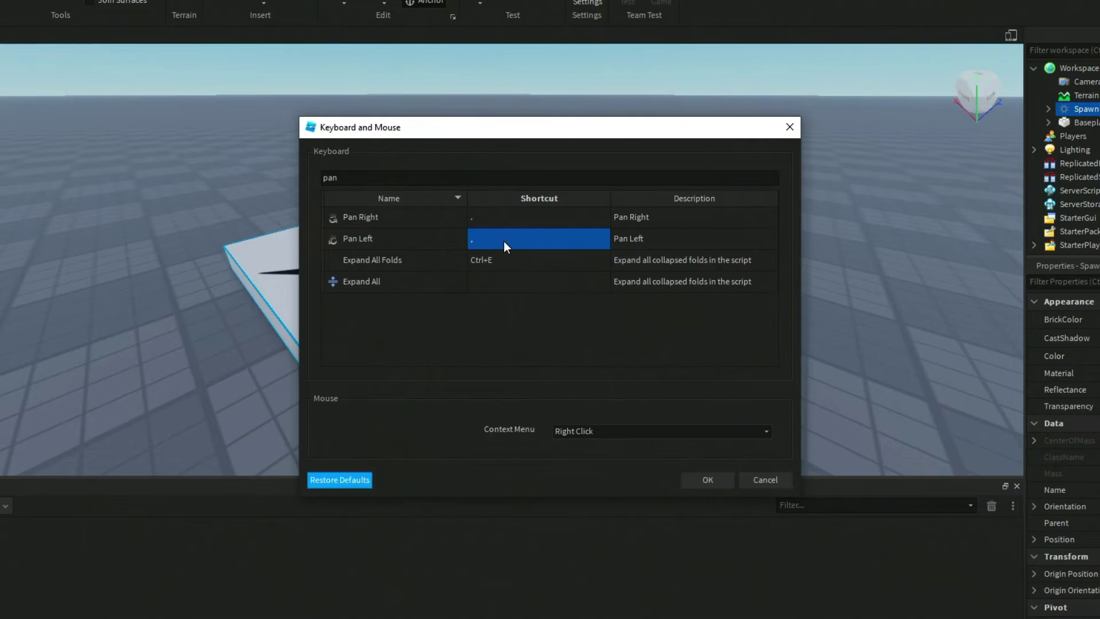
double_click(504, 241)
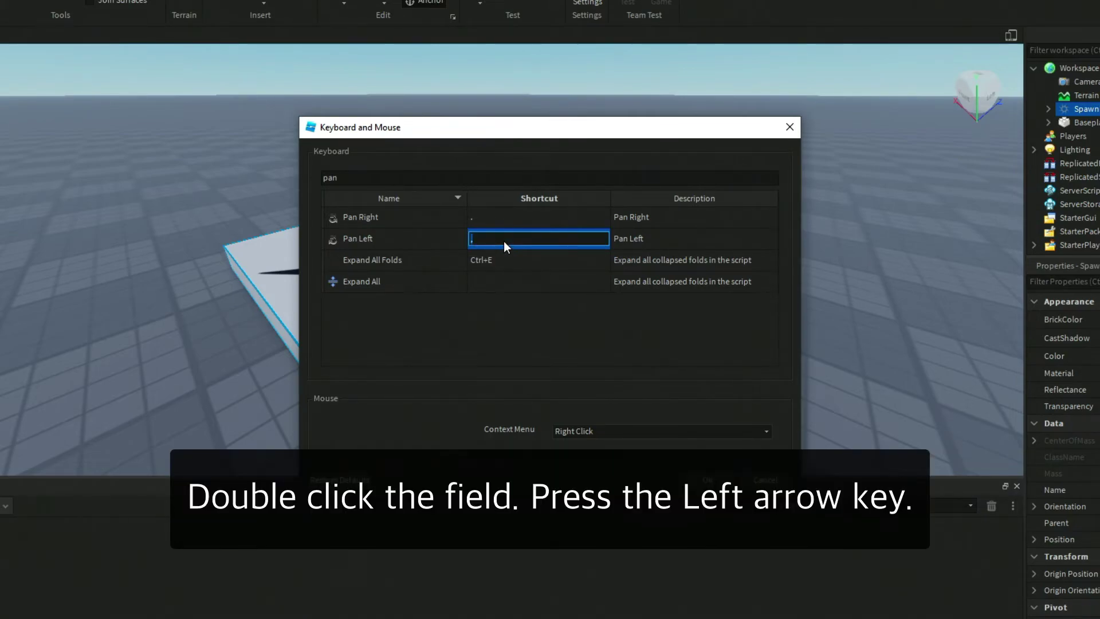
key("Left")
Step: Add the Right arrow as an additional shortcut for the Pan Right action and save the shortcut changes
left_click(508, 223)
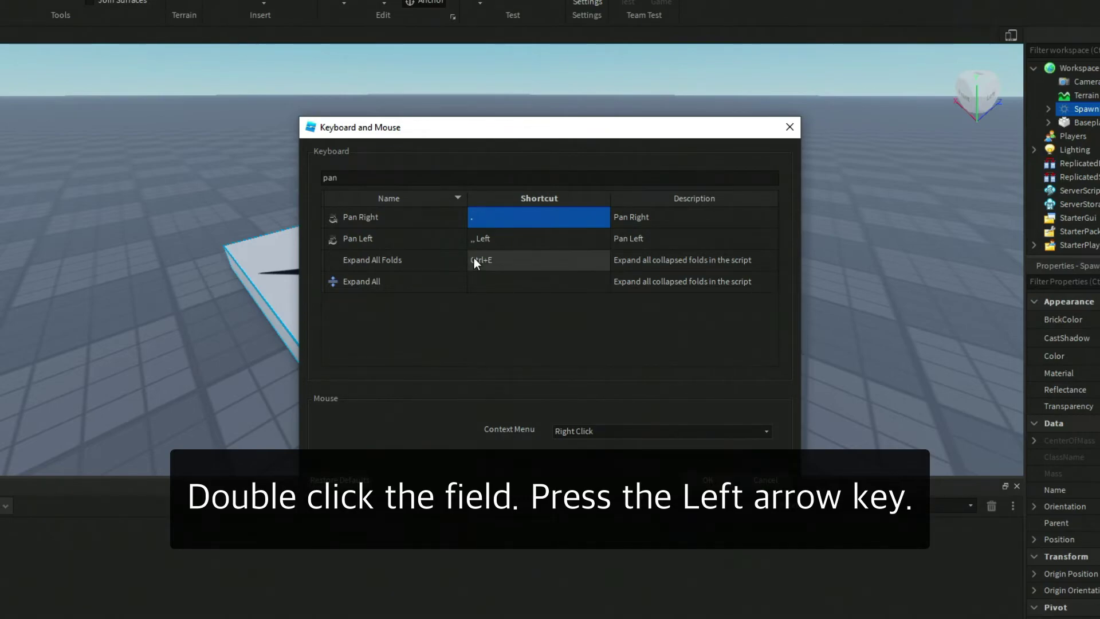
double_click(479, 219)
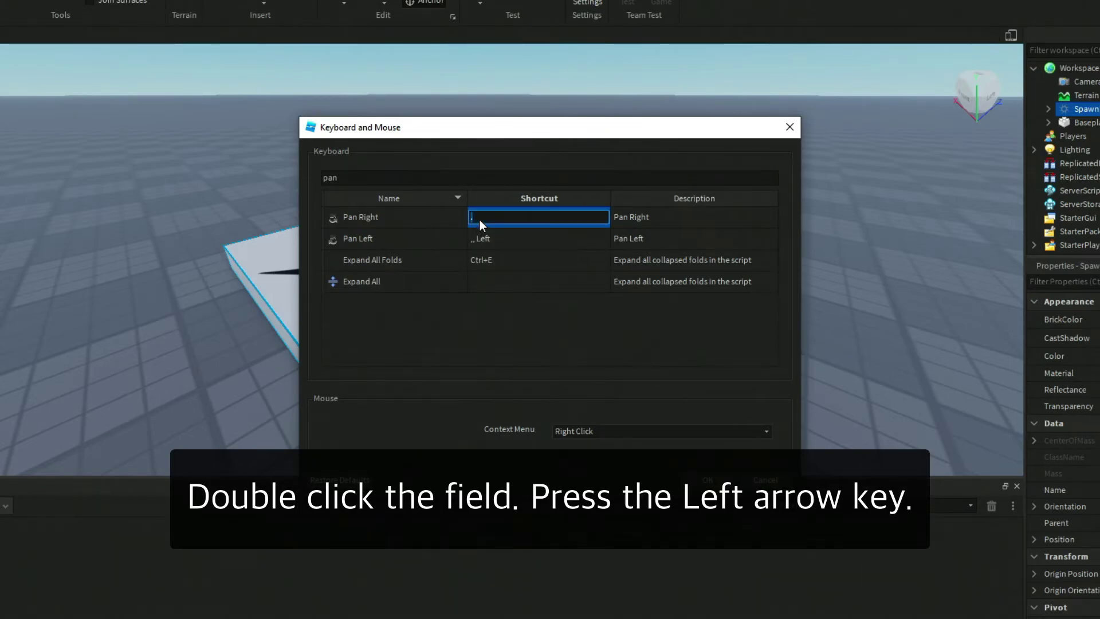
key("Right")
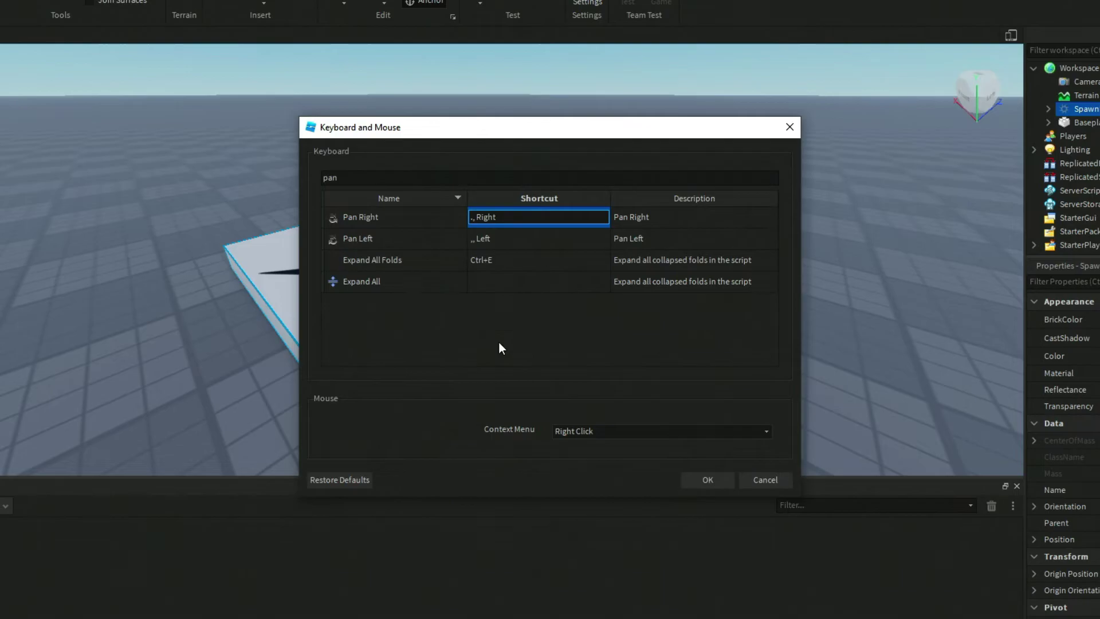
left_click(722, 478)
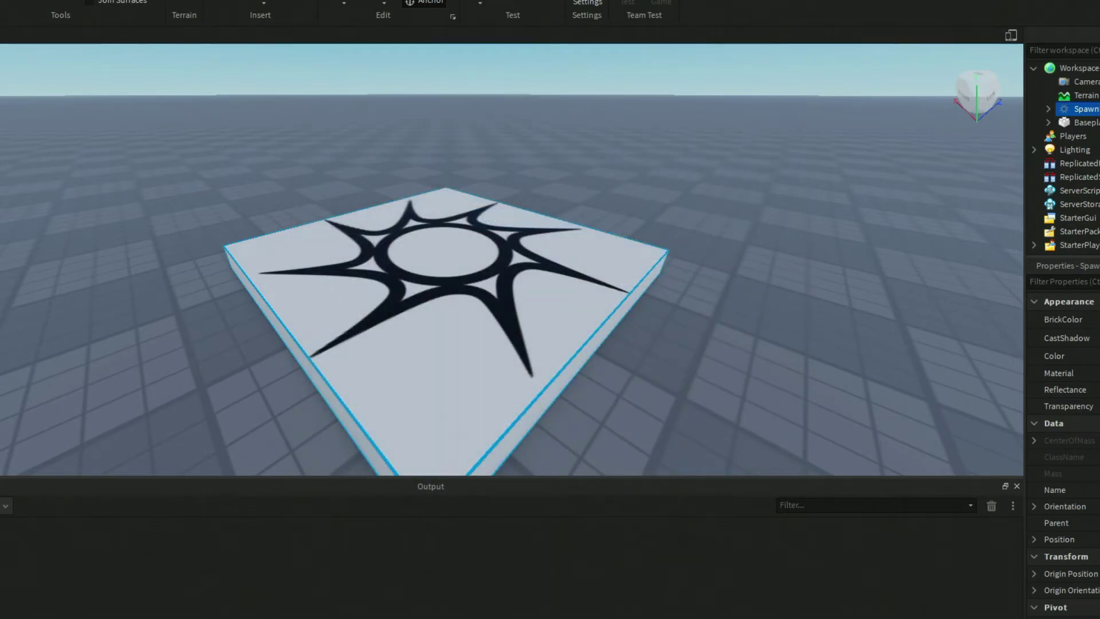
Step: Deselect the spawn platform and pan the editor camera around it to view it from its front and left sides
left_click(303, 201)
scroll(302, 201, "down", 5)
scroll(302, 201, "up", 3)
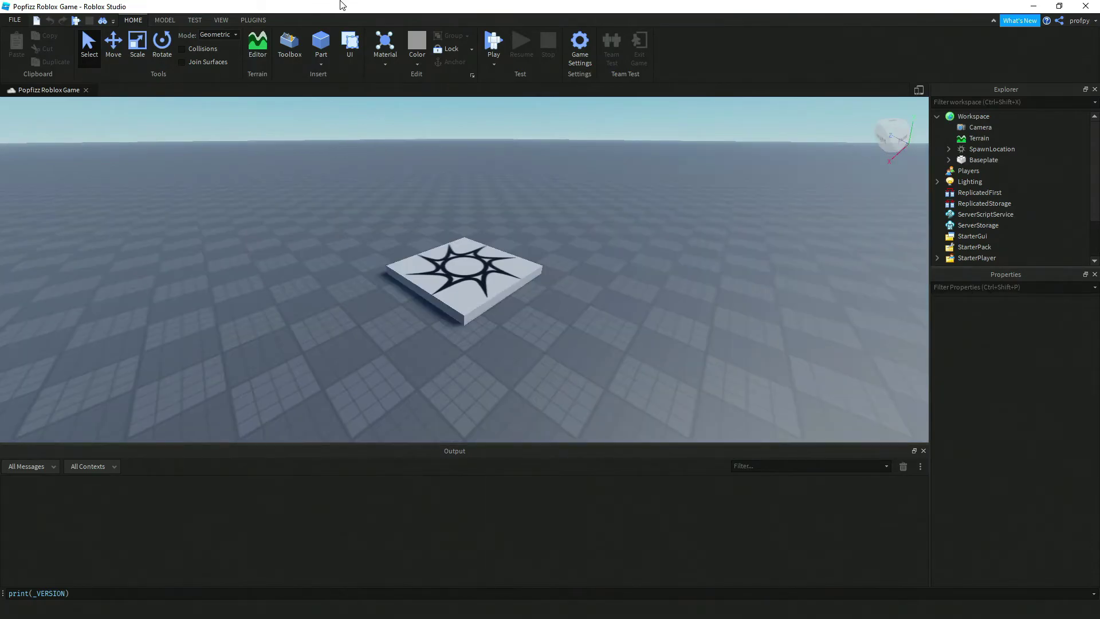
key("period")
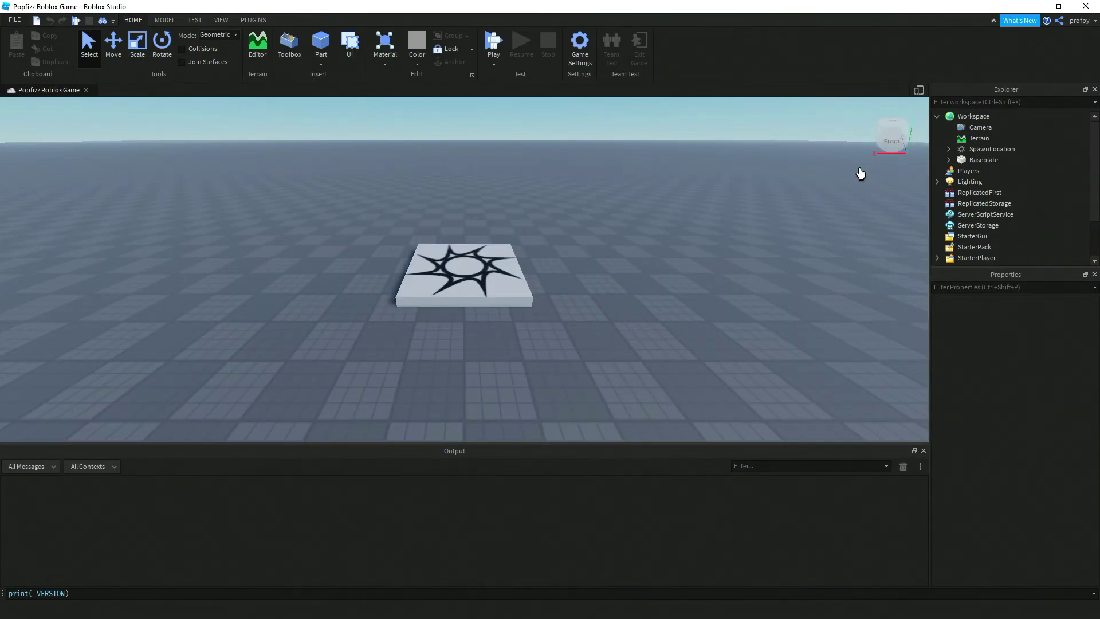
key("comma")
key("comma")
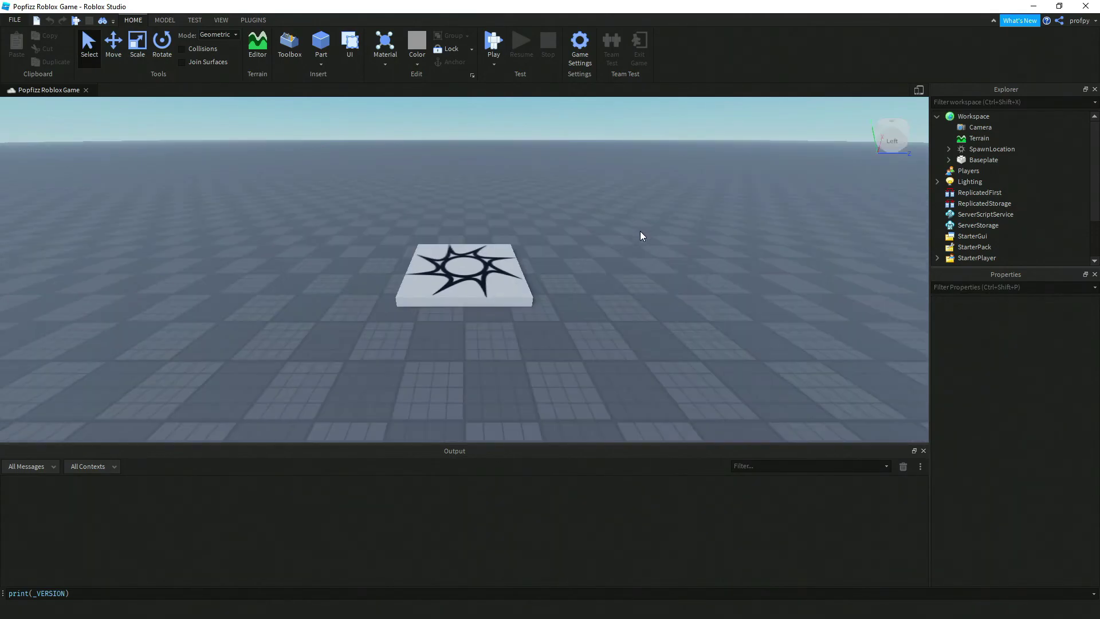